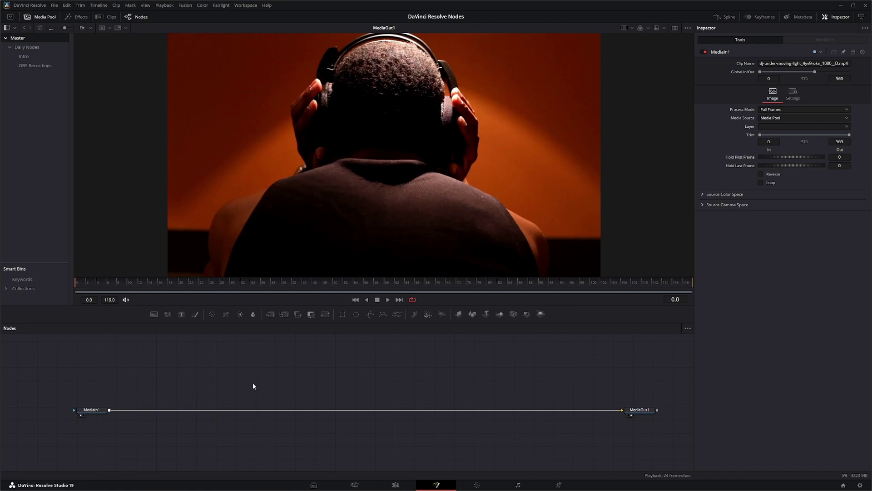
Search the tool list for 'ocio' and choose OCIO ColorSpace
{"action": "key", "text": "shift+space"}
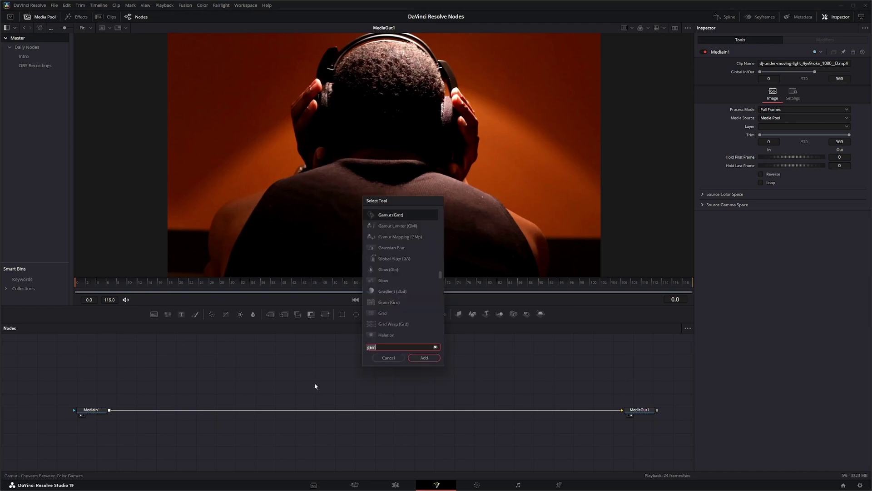
{"action": "type", "text": "ocio"}
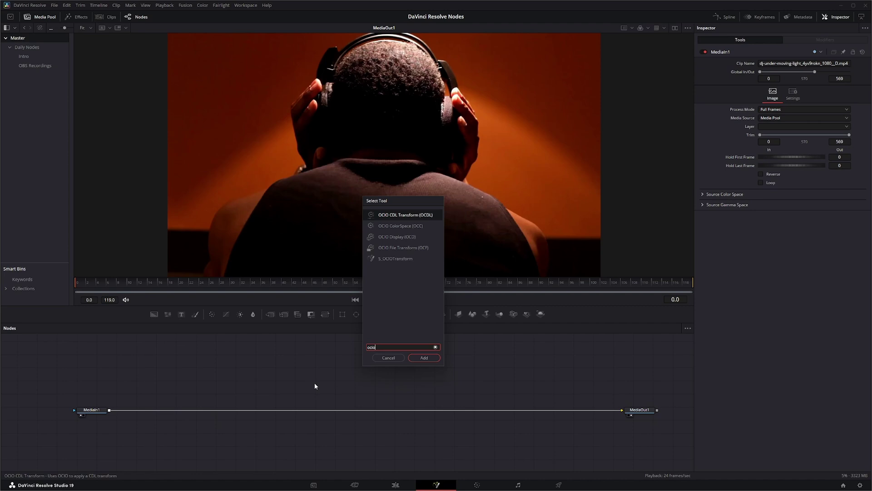
{"action": "left_click", "coordinate": [409, 225]}
Add the OCIO ColorSpace node and drag it toward the centre above the MediaIn1–MediaOut1 line
{"action": "left_click", "coordinate": [424, 358]}
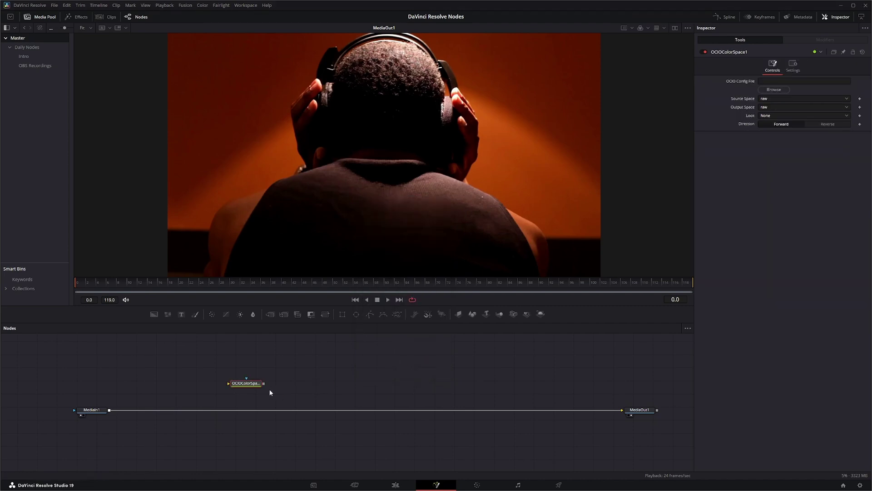
{"action": "left_click_drag", "start_coordinate": [246, 383], "coordinate": [280, 384]}
{"action": "left_click_drag", "start_coordinate": [232, 358], "coordinate": [311, 386]}
{"action": "left_click_drag", "start_coordinate": [295, 386], "coordinate": [314, 385]}
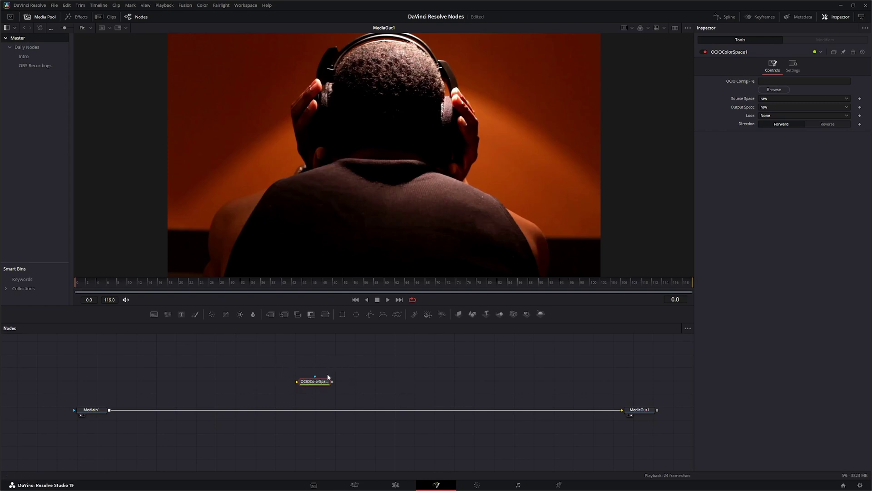
{"action": "left_click_drag", "start_coordinate": [272, 368], "coordinate": [357, 397]}
{"action": "mouse_move", "coordinate": [318, 383]}
{"action": "left_mouse_down"}
{"action": "mouse_move", "coordinate": [323, 377]}
{"action": "mouse_move", "coordinate": [314, 383]}
{"action": "left_mouse_up"}
{"action": "left_click_drag", "start_coordinate": [315, 382], "coordinate": [354, 382]}
Shift OCIOColorSpace1 left, then back right and up until it sits centred above the line
{"action": "left_click", "coordinate": [357, 382]}
{"action": "left_click_drag", "start_coordinate": [361, 382], "coordinate": [175, 398]}
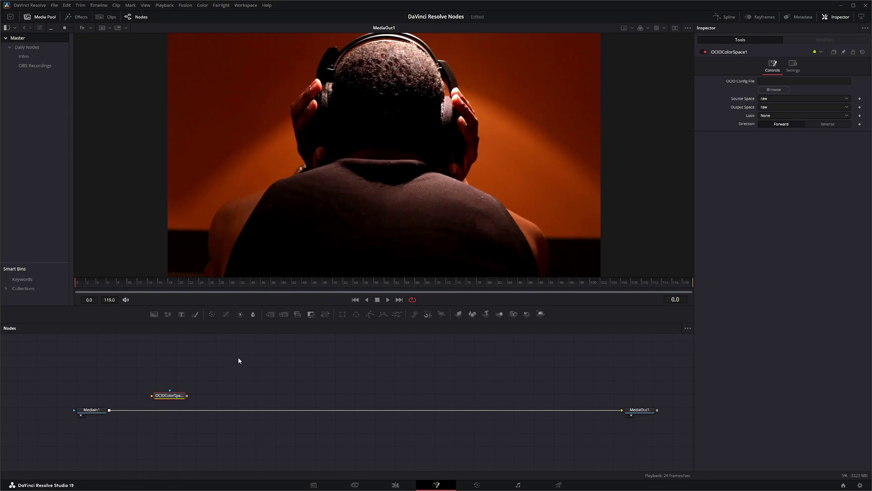
{"action": "left_click_drag", "start_coordinate": [176, 393], "coordinate": [277, 394]}
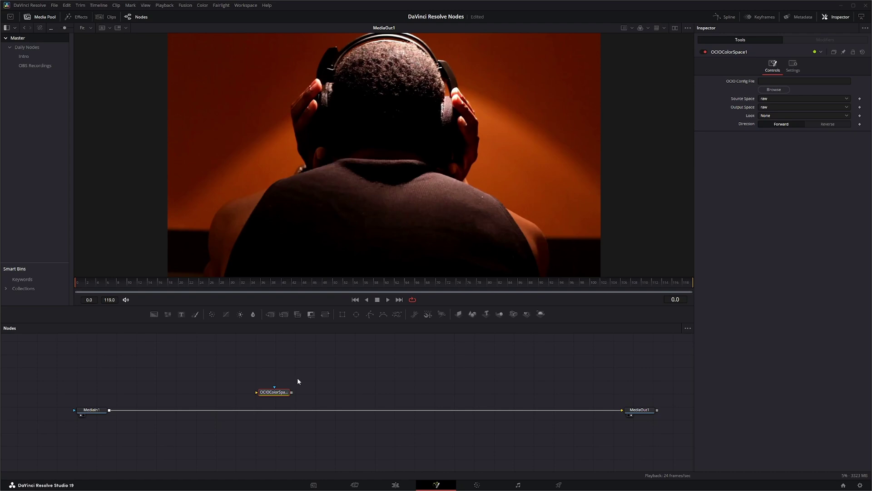
{"action": "left_click_drag", "start_coordinate": [278, 394], "coordinate": [303, 378]}
Load DefaultConfig.ocio from Blackmagic Design\DaVinci Resolve\Fusion\LUTs as the OCIO Config File
{"action": "left_click", "coordinate": [784, 98]}
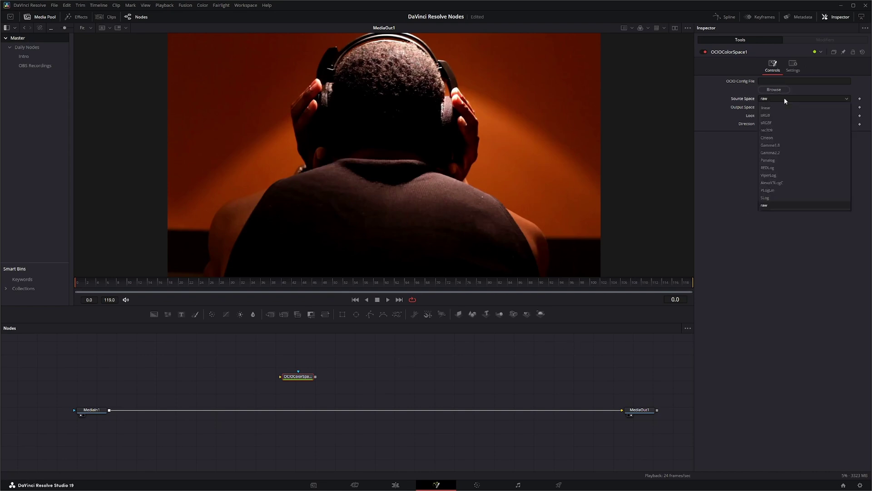
{"action": "left_click", "coordinate": [758, 212]}
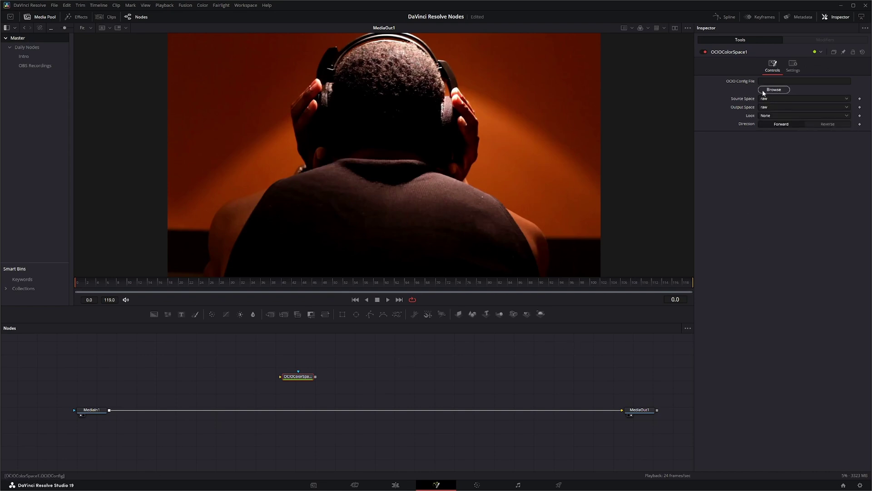
{"action": "left_click", "coordinate": [775, 90]}
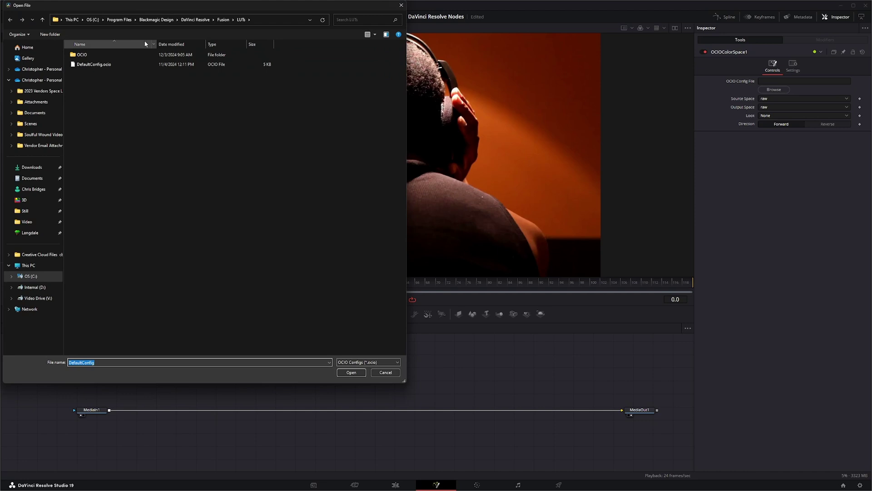
{"action": "left_click", "coordinate": [119, 20]}
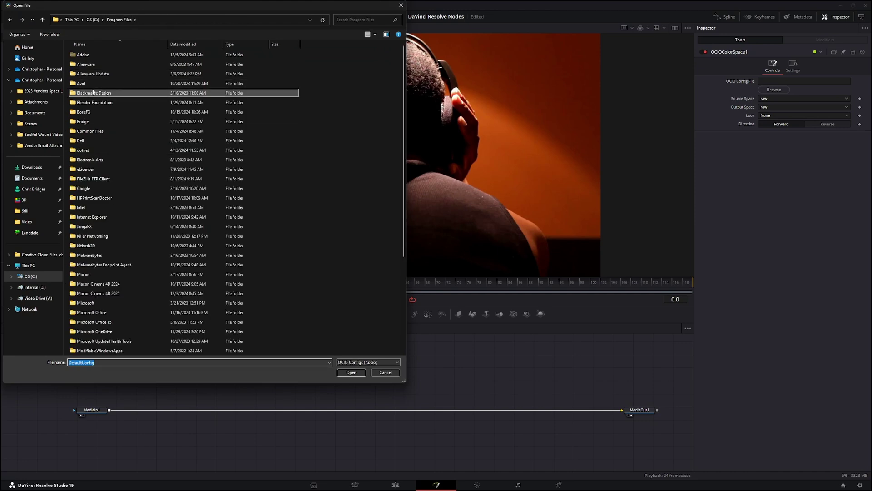
{"action": "double_click", "coordinate": [76, 92]}
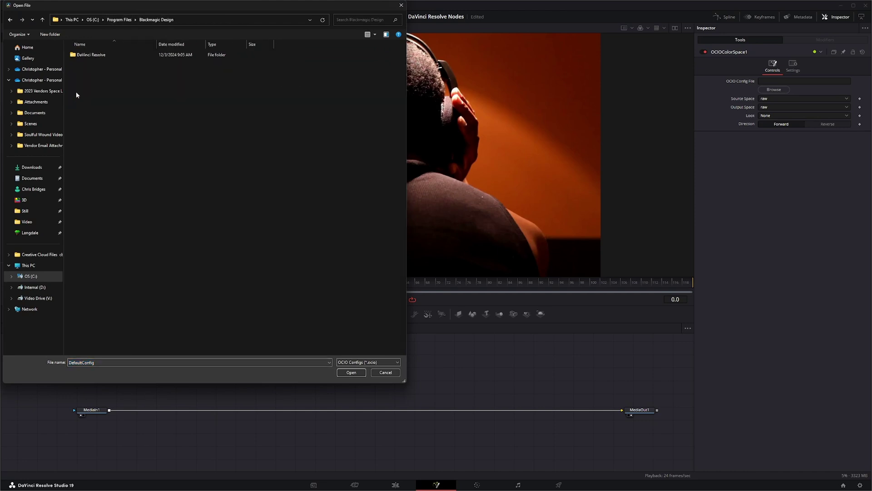
{"action": "double_click", "coordinate": [111, 57]}
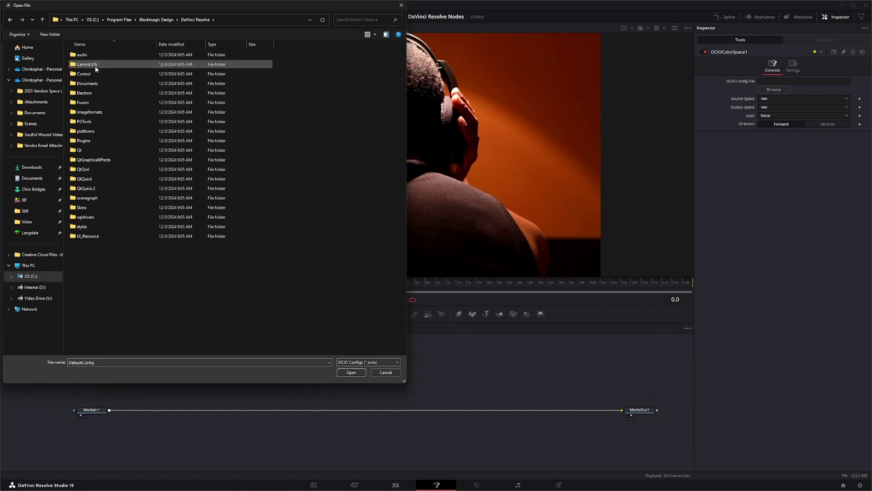
{"action": "double_click", "coordinate": [91, 102]}
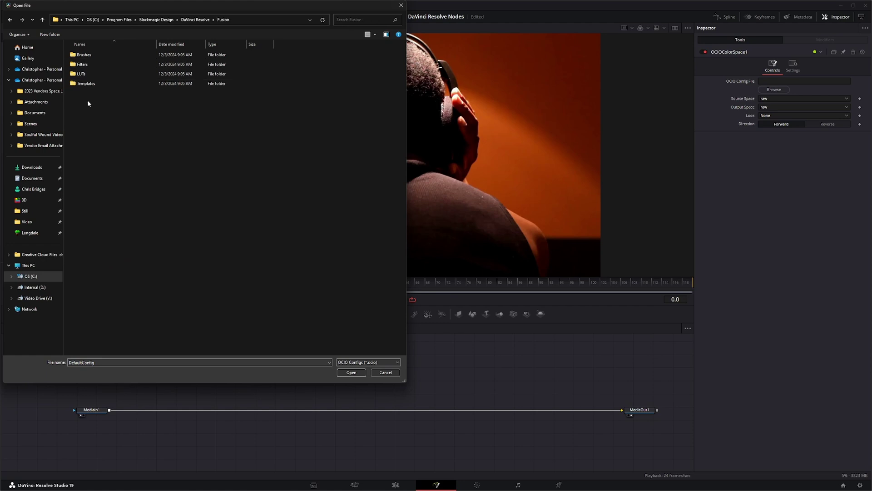
{"action": "double_click", "coordinate": [89, 74]}
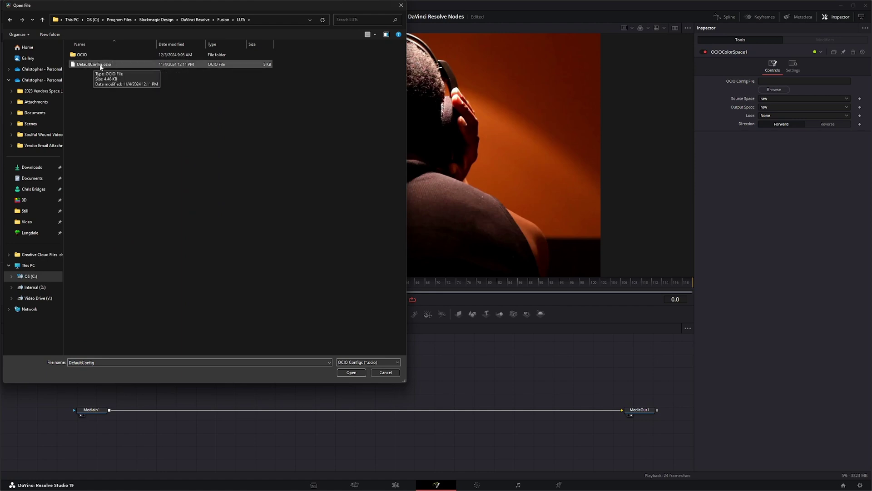
{"action": "double_click", "coordinate": [83, 55]}
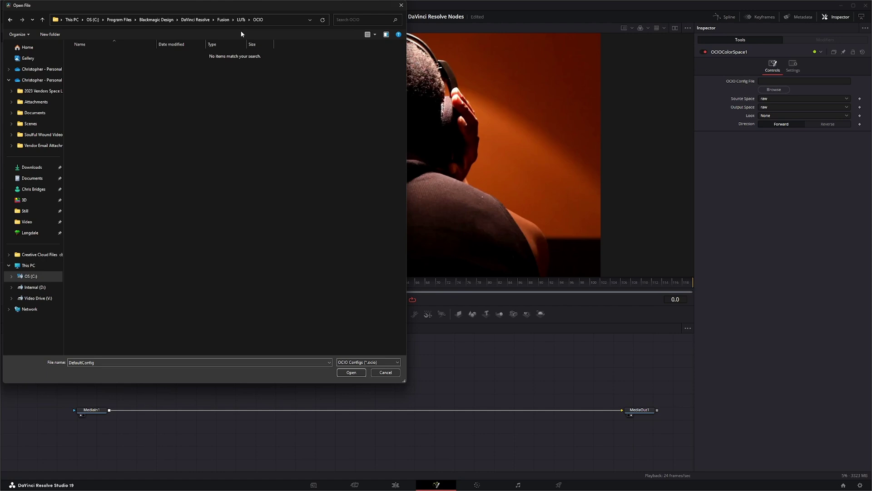
{"action": "key", "text": "alt+Left"}
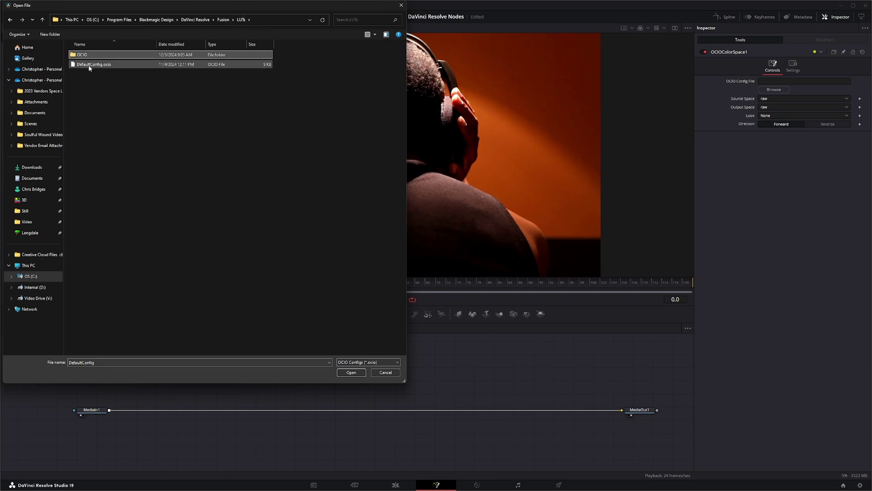
{"action": "double_click", "coordinate": [85, 65]}
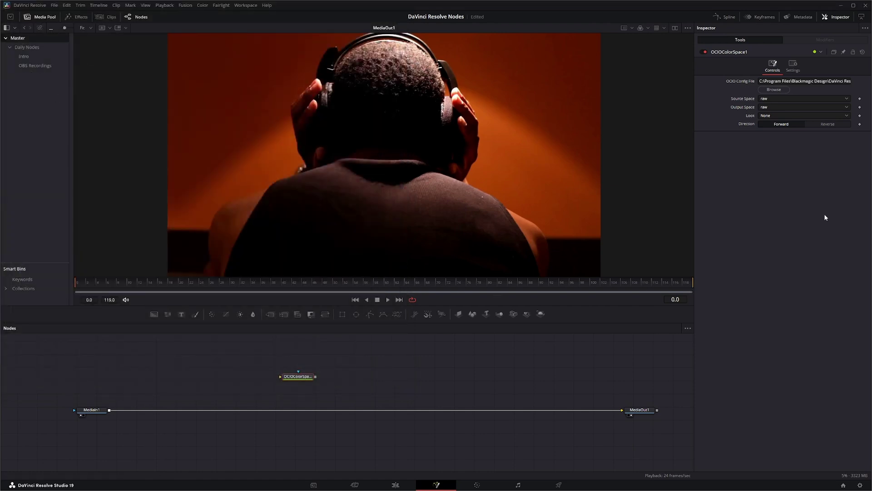
Drop OCIOColorSpace1 onto the MediaIn1–MediaOut1 link, leaving Source Space at raw
{"action": "left_click", "coordinate": [774, 98]}
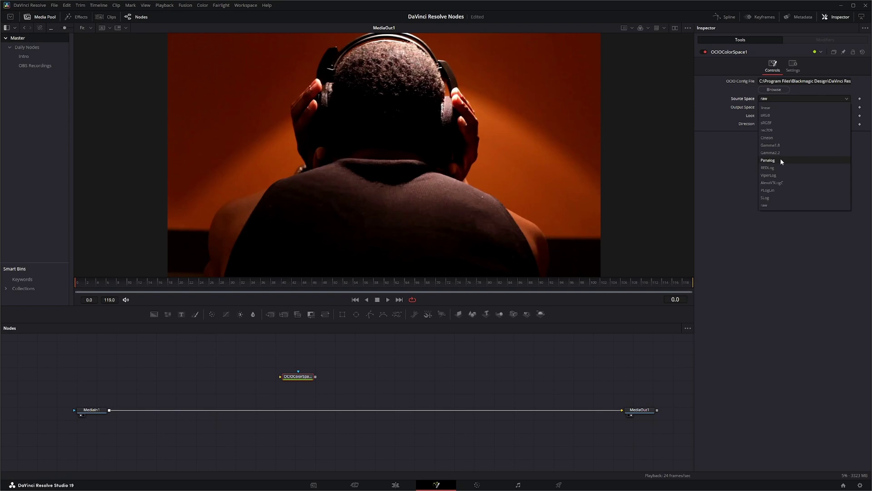
{"action": "left_click", "coordinate": [772, 243]}
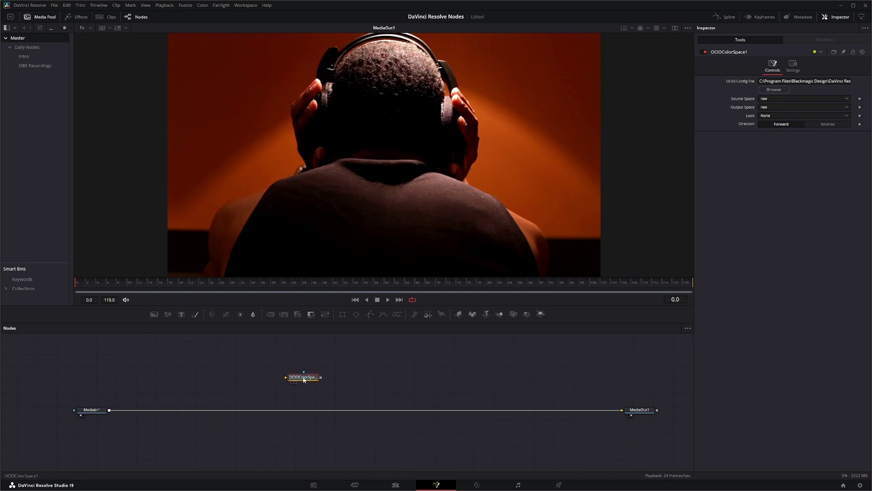
{"action": "left_click_drag", "start_coordinate": [303, 379], "coordinate": [298, 381]}
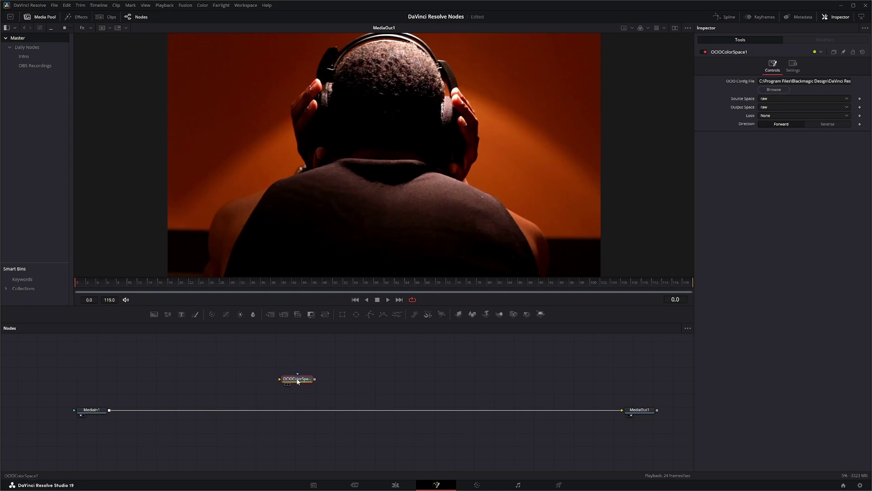
{"action": "left_click", "coordinate": [772, 99]}
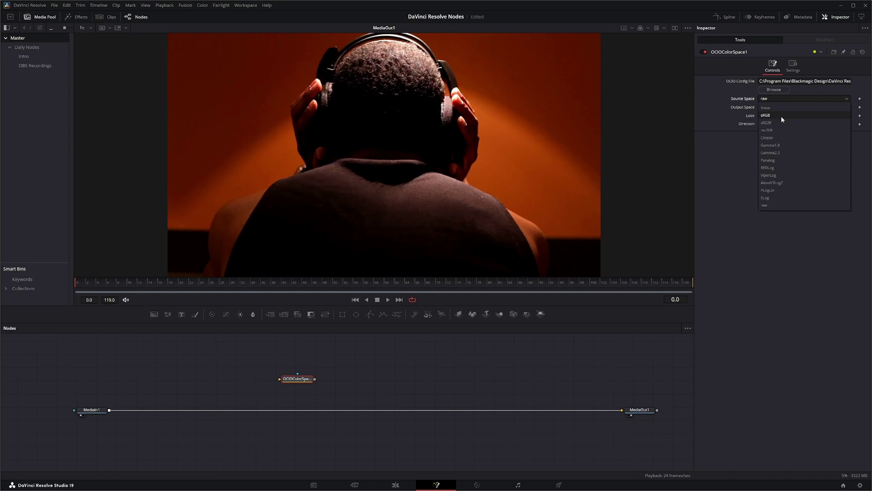
{"action": "left_click", "coordinate": [793, 300]}
{"action": "left_click_drag", "start_coordinate": [299, 379], "coordinate": [179, 413]}
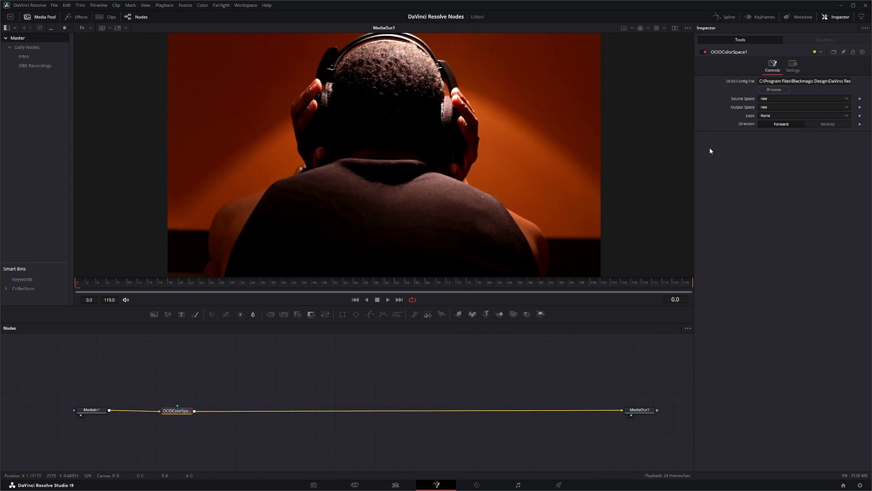
Set OCIOColorSpace1's Source Space to rec709 and Output Space to linear
{"action": "left_click", "coordinate": [767, 97]}
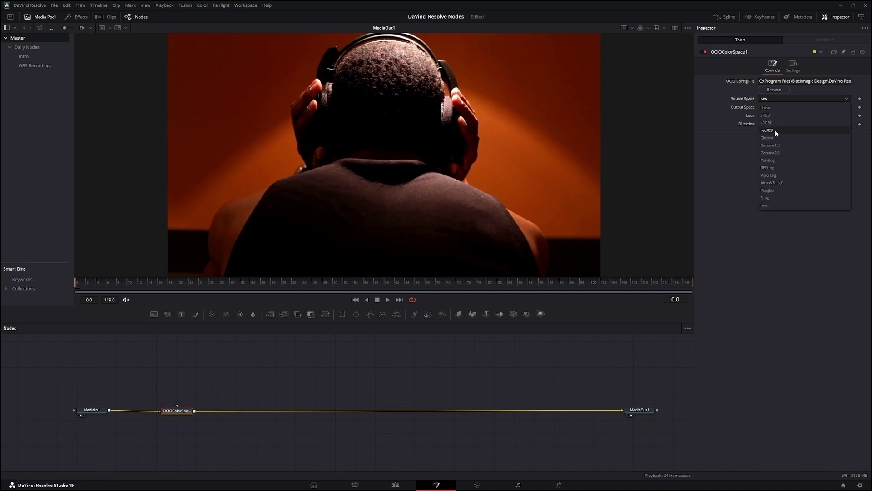
{"action": "left_click", "coordinate": [775, 130]}
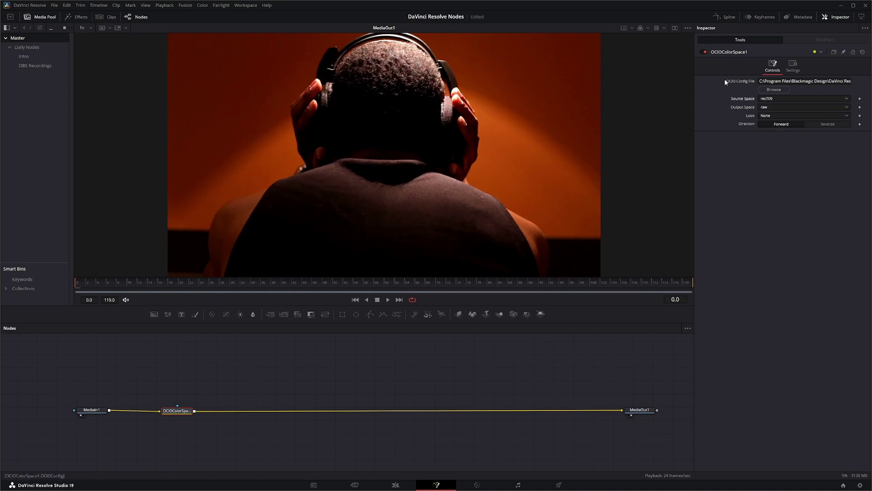
{"action": "left_click", "coordinate": [774, 107]}
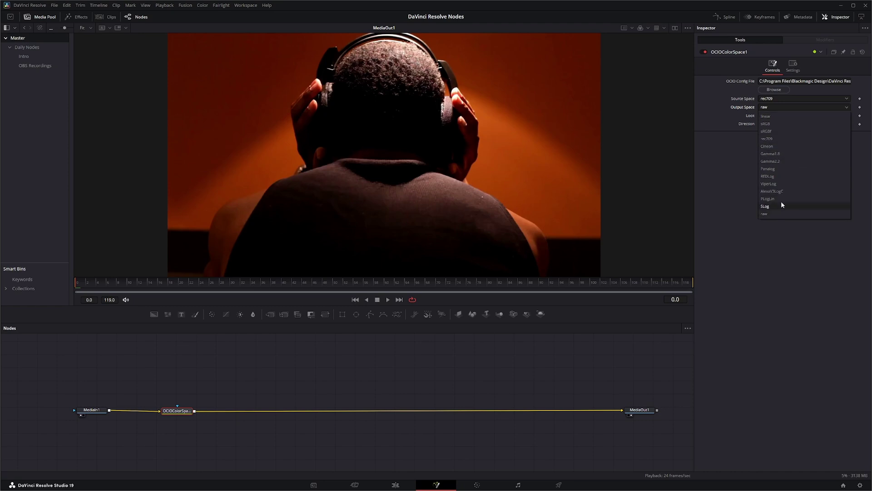
{"action": "left_click", "coordinate": [776, 117]}
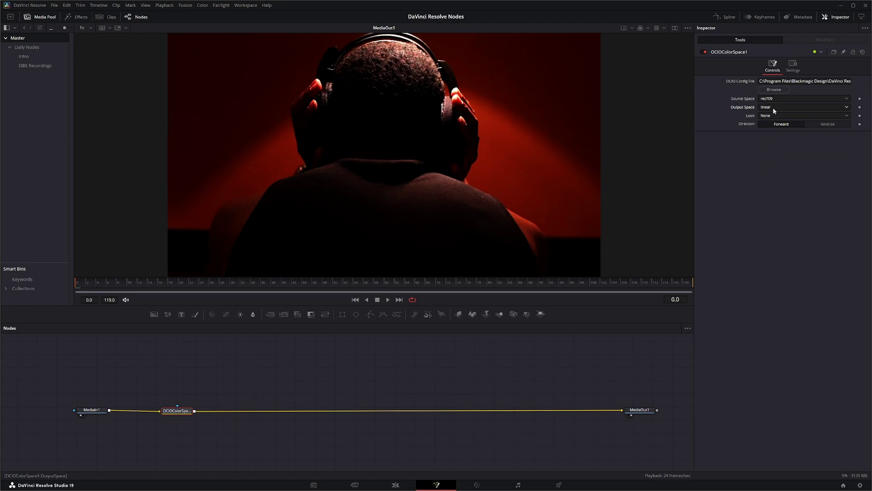
{"action": "left_click", "coordinate": [772, 108]}
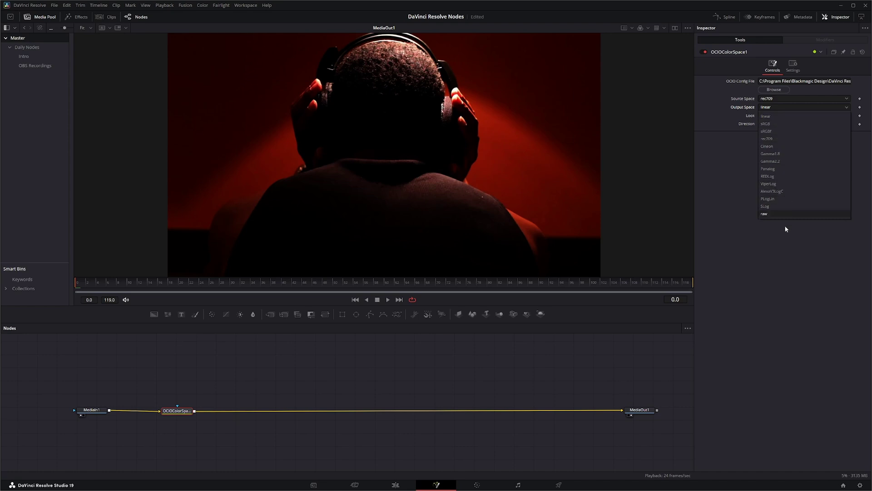
{"action": "left_click", "coordinate": [790, 272]}
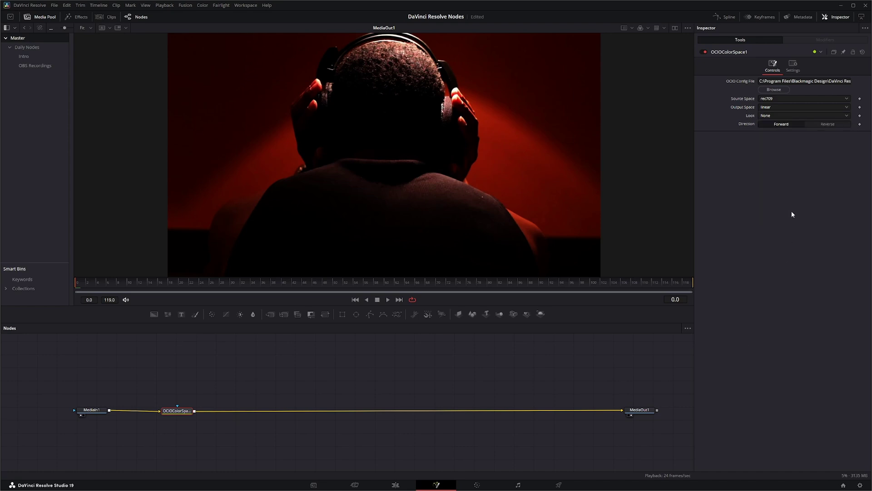
Load config.ocio from D:\3D\OCIO\OpenColorIO-Config-ACES-1.2\aces_1.2 as the OCIO config
{"action": "left_click", "coordinate": [773, 89]}
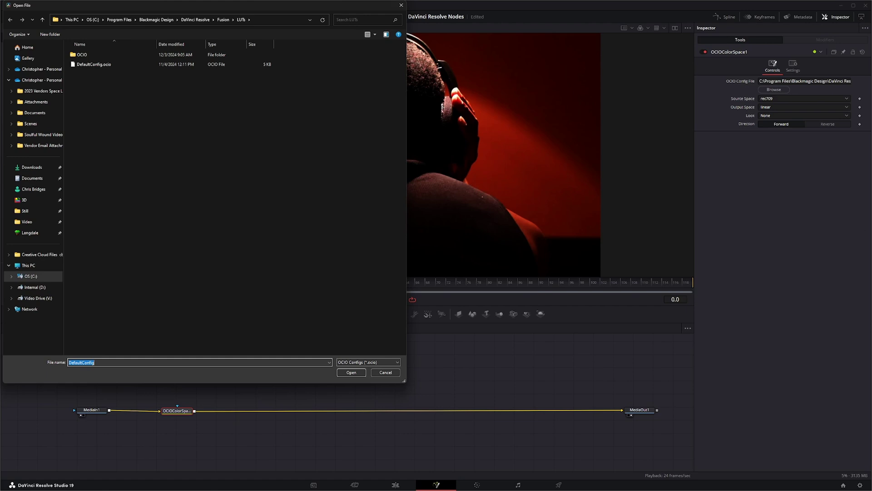
{"action": "left_click", "coordinate": [18, 200]}
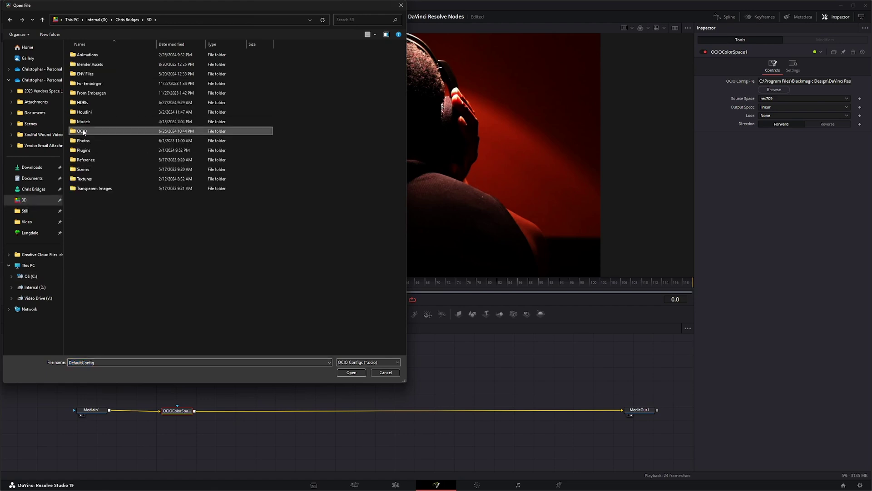
{"action": "double_click", "coordinate": [129, 131]}
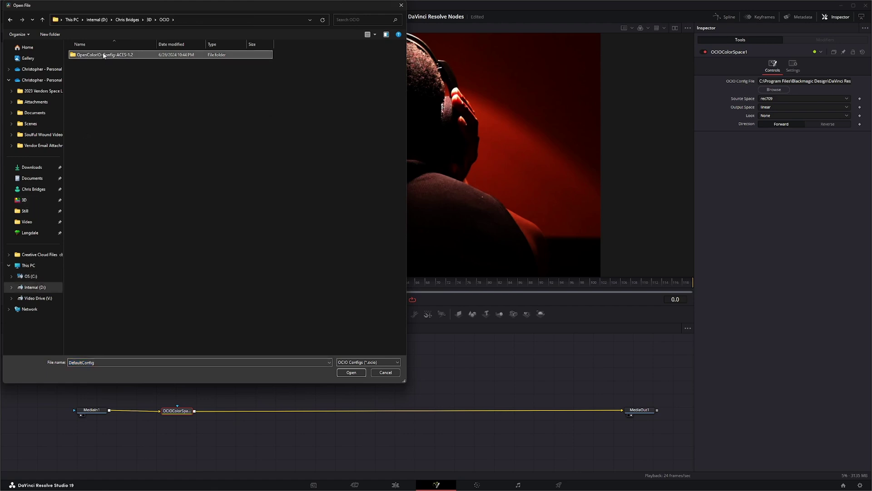
{"action": "double_click", "coordinate": [127, 56]}
{"action": "double_click", "coordinate": [88, 55]}
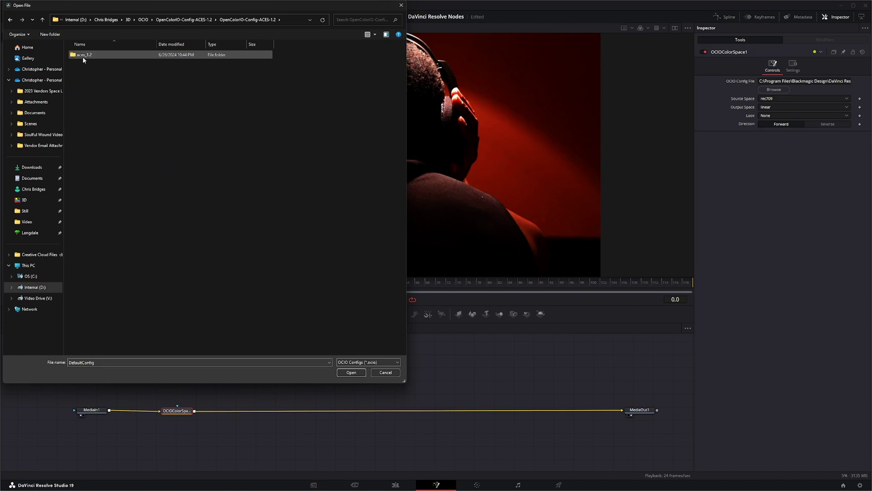
{"action": "double_click", "coordinate": [103, 56]}
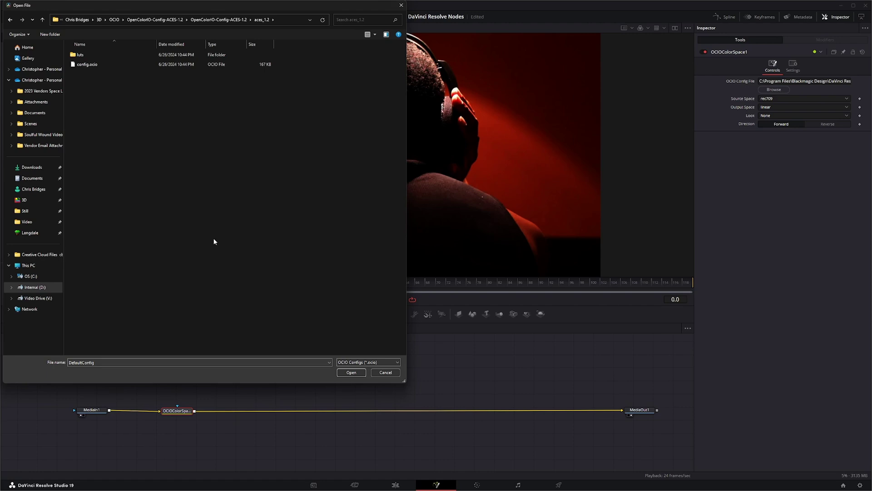
{"action": "double_click", "coordinate": [83, 64]}
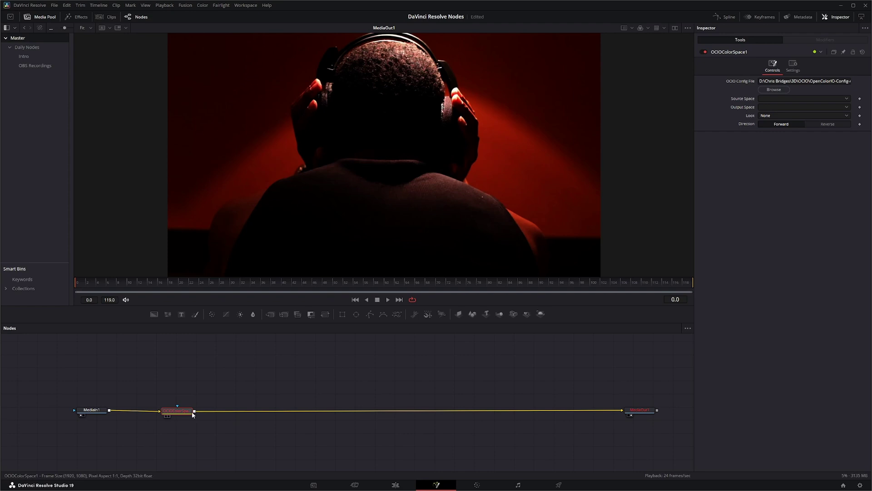
Set the node's Source Space to rec709_display
{"action": "left_click", "coordinate": [770, 99]}
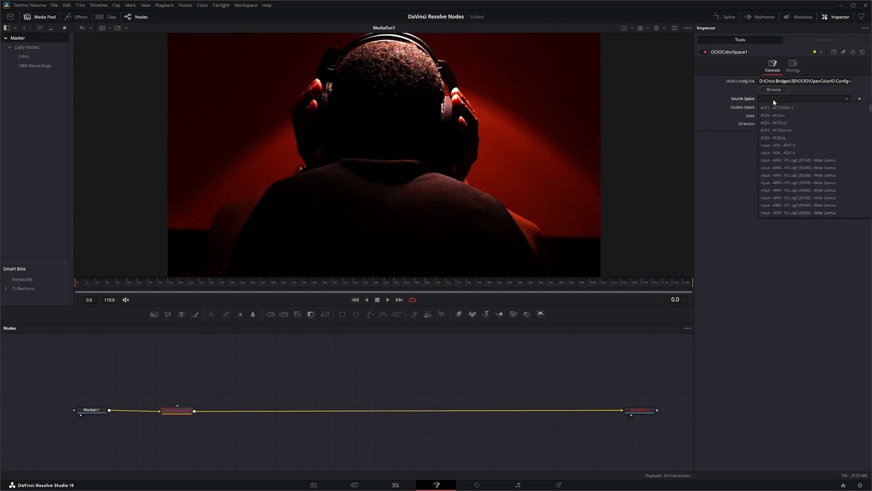
{"action": "scroll", "coordinate": [791, 154], "scroll_direction": "down", "scroll_amount": 10}
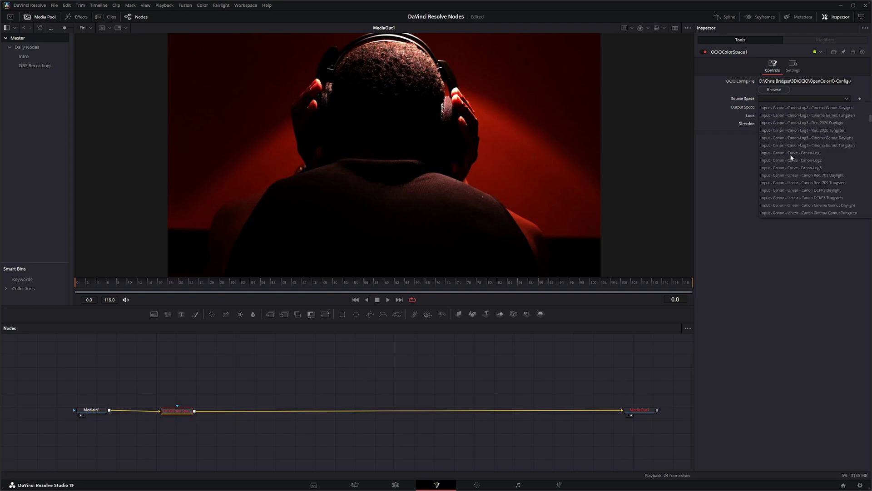
{"action": "scroll", "coordinate": [791, 157], "scroll_direction": "down", "scroll_amount": 15}
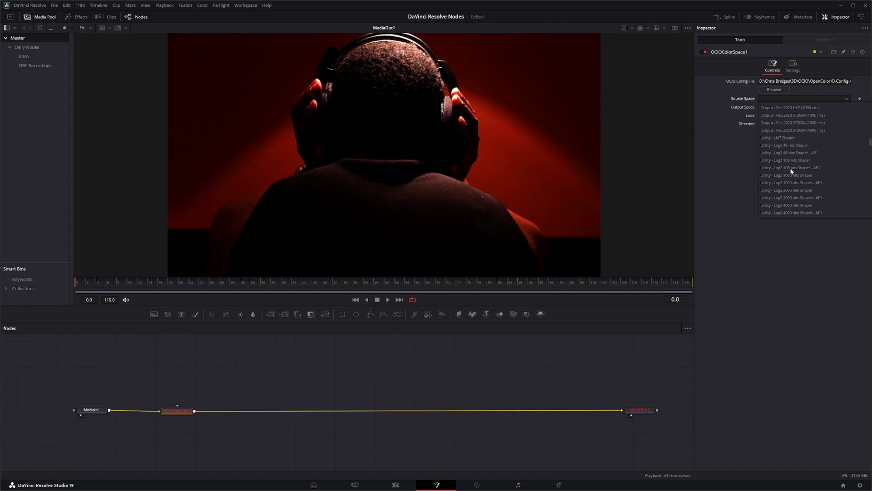
{"action": "scroll", "coordinate": [791, 171], "scroll_direction": "down", "scroll_amount": 15}
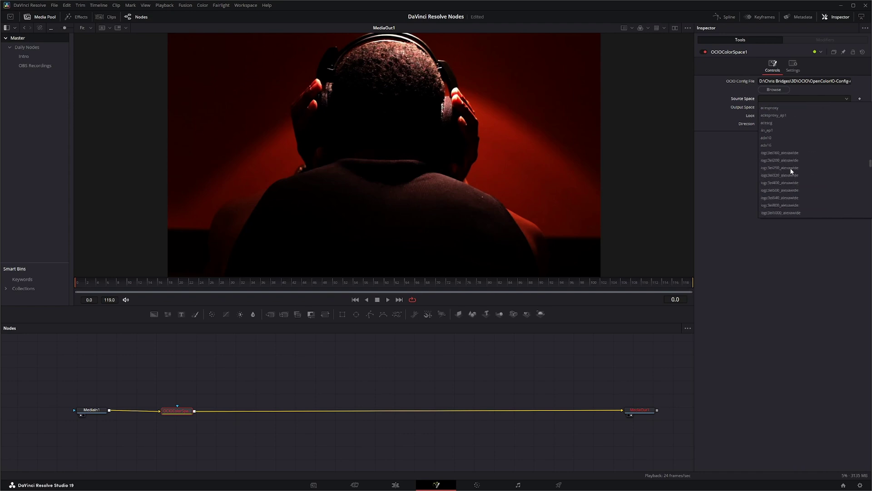
{"action": "scroll", "coordinate": [791, 170], "scroll_direction": "down", "scroll_amount": 15}
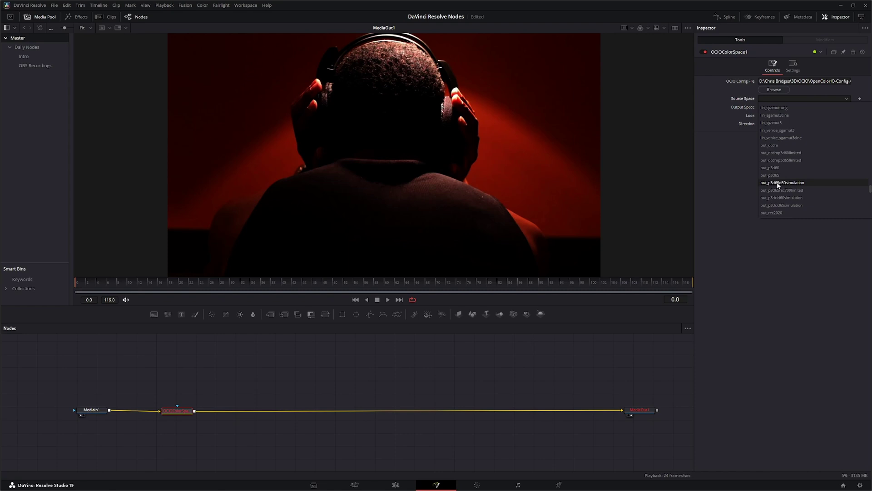
{"action": "scroll", "coordinate": [777, 184], "scroll_direction": "up", "scroll_amount": 15}
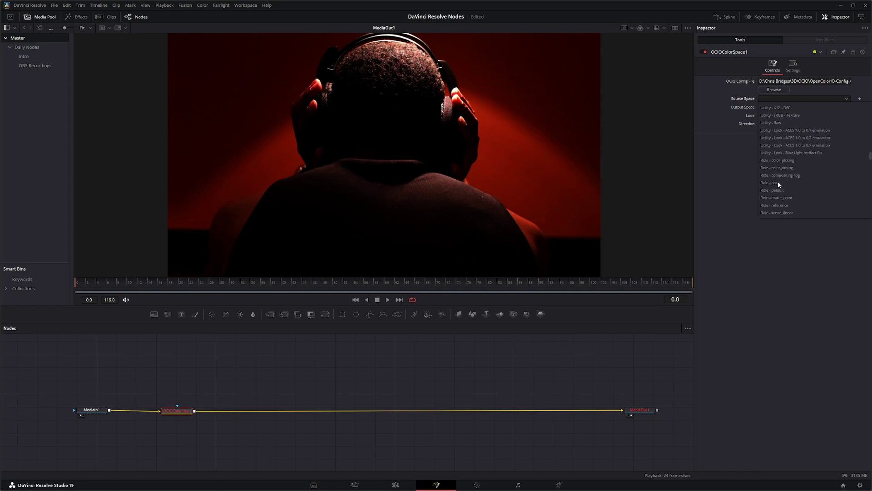
{"action": "scroll", "coordinate": [778, 184], "scroll_direction": "up", "scroll_amount": 15}
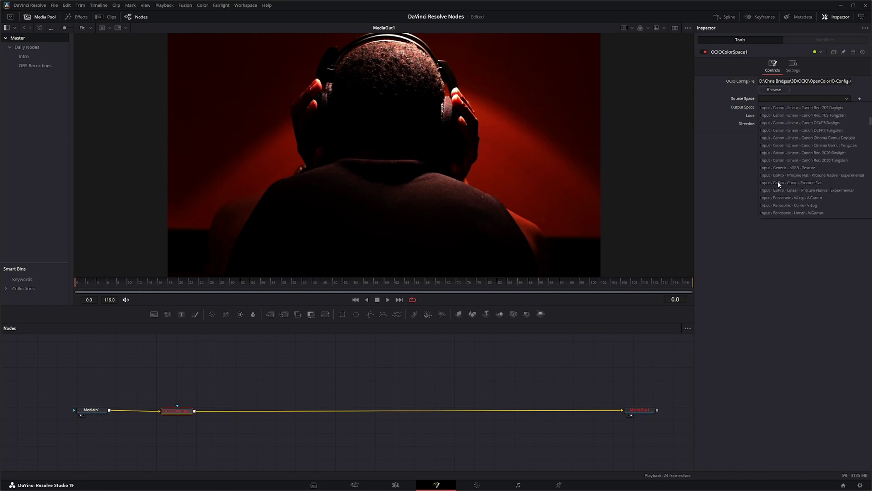
{"action": "scroll", "coordinate": [782, 177], "scroll_direction": "down", "scroll_amount": 5}
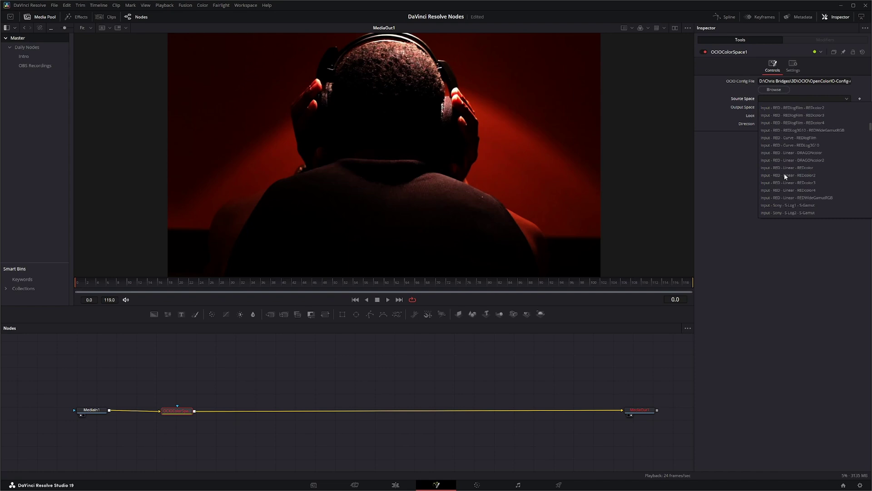
{"action": "scroll", "coordinate": [785, 177], "scroll_direction": "down", "scroll_amount": 10}
{"action": "scroll", "coordinate": [785, 177], "scroll_direction": "down", "scroll_amount": 8}
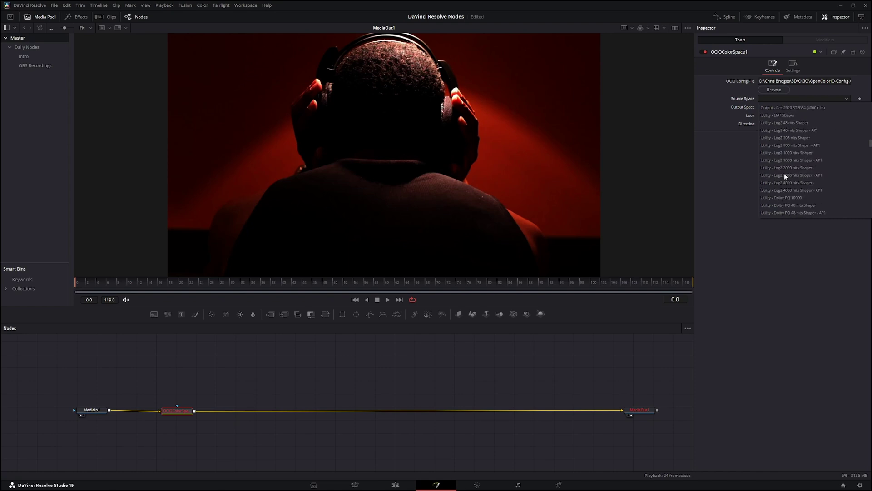
{"action": "scroll", "coordinate": [785, 175], "scroll_direction": "down", "scroll_amount": 10}
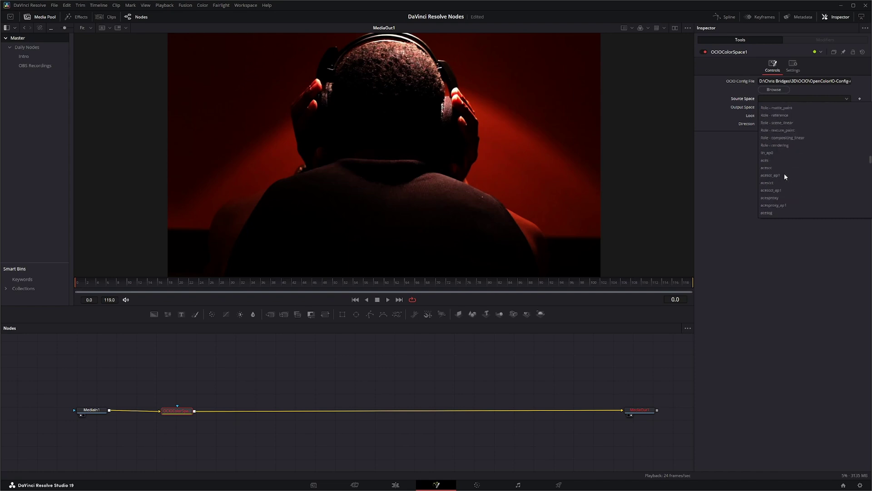
{"action": "scroll", "coordinate": [784, 174], "scroll_direction": "down", "scroll_amount": 10}
{"action": "scroll", "coordinate": [785, 176], "scroll_direction": "down", "scroll_amount": 10}
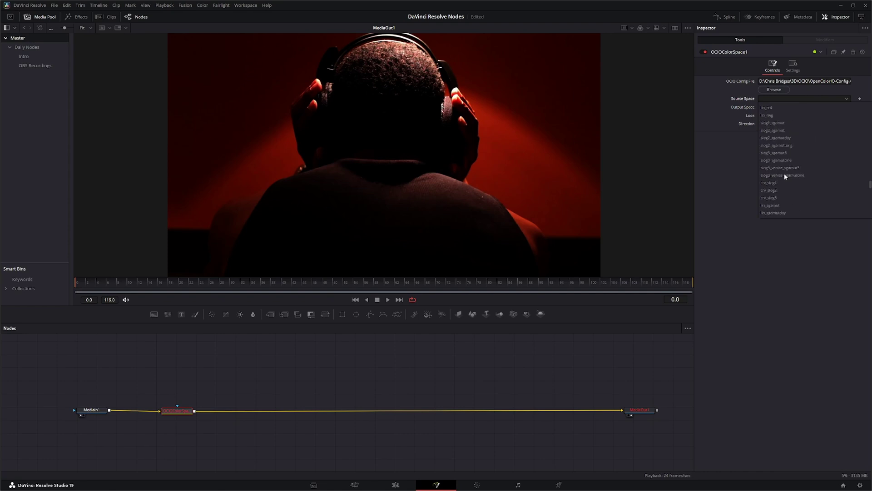
{"action": "scroll", "coordinate": [784, 173], "scroll_direction": "down", "scroll_amount": 10}
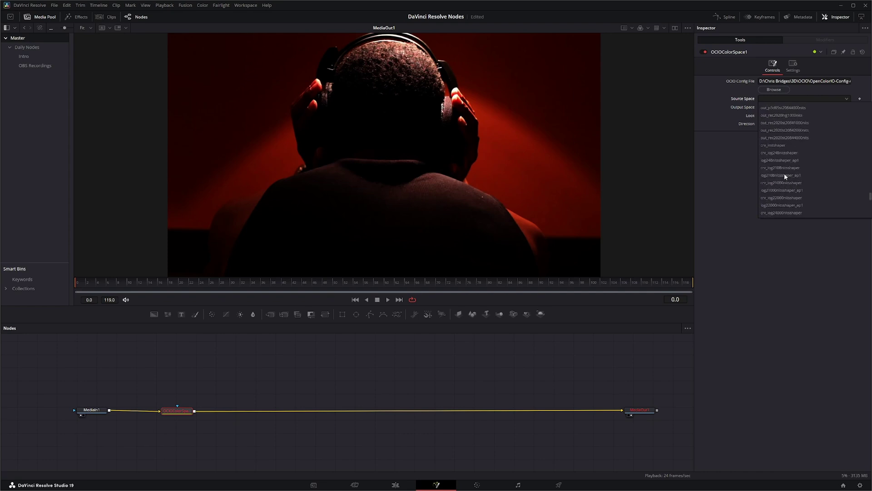
{"action": "scroll", "coordinate": [784, 173], "scroll_direction": "down", "scroll_amount": 5}
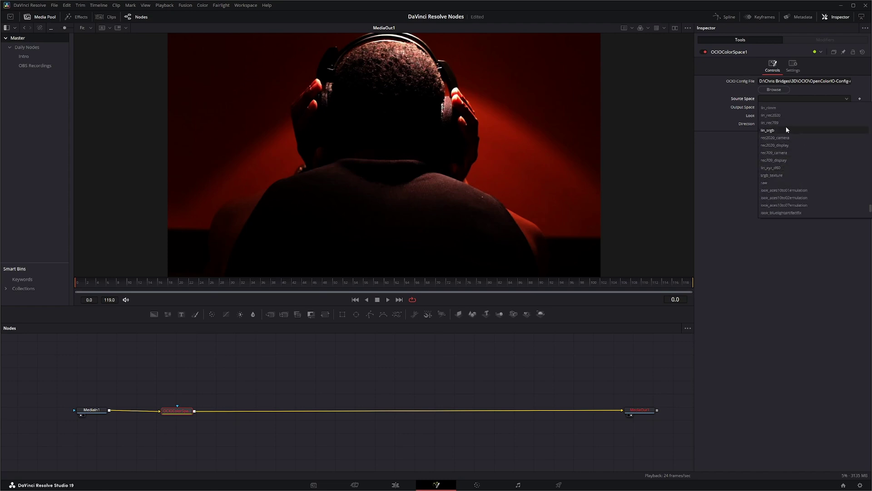
{"action": "left_click", "coordinate": [778, 161]}
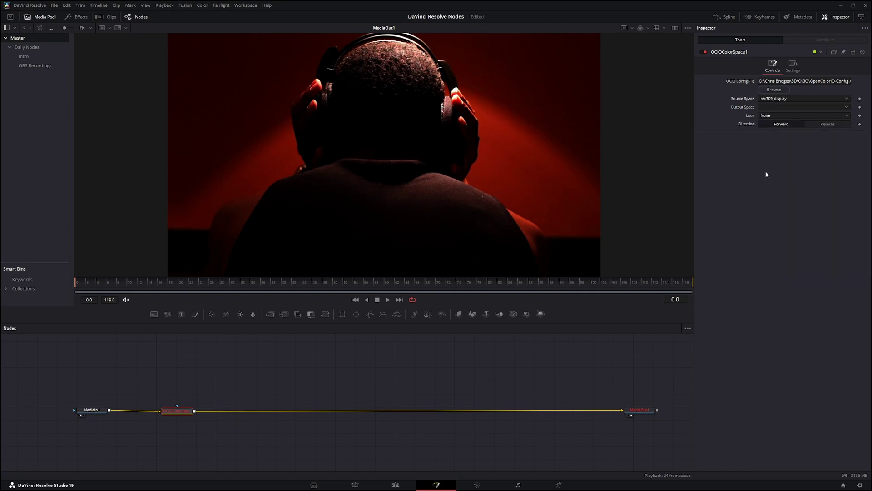
Choose ACES - ACEScg as OCIOColorSpace1's Output Space
{"action": "left_click_drag", "start_coordinate": [108, 410], "coordinate": [111, 413]}
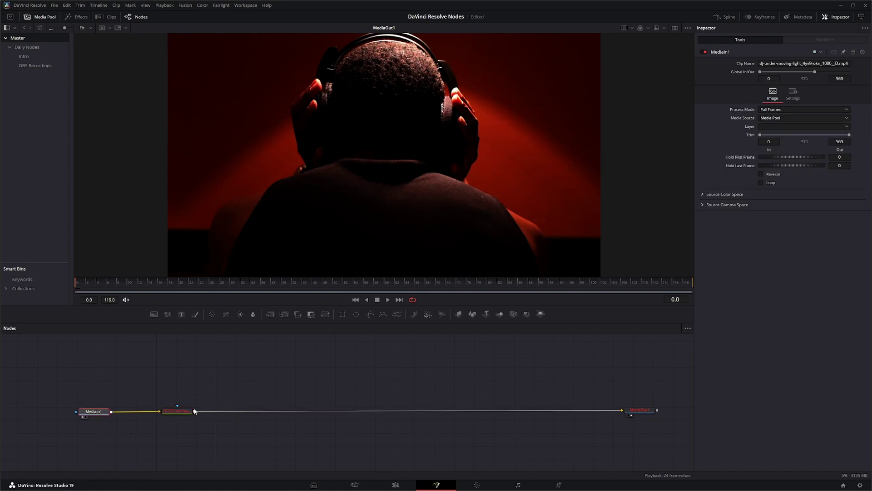
{"action": "left_click", "coordinate": [178, 411]}
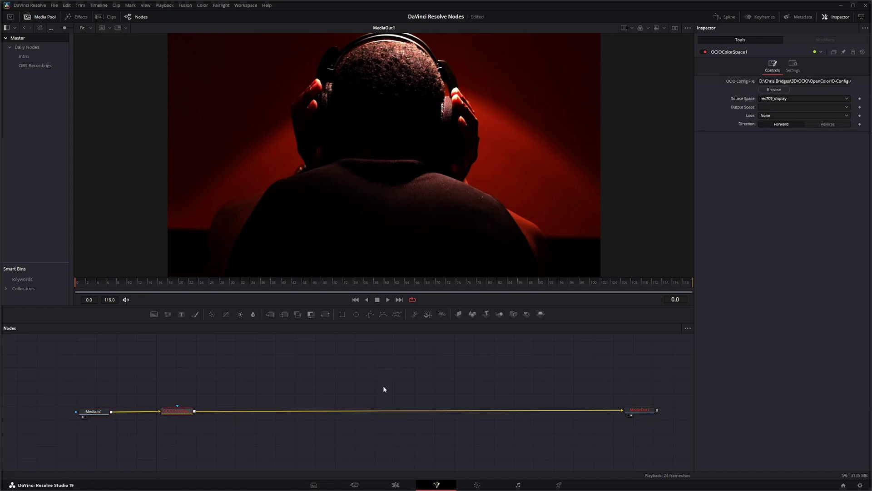
{"action": "left_click", "coordinate": [777, 108]}
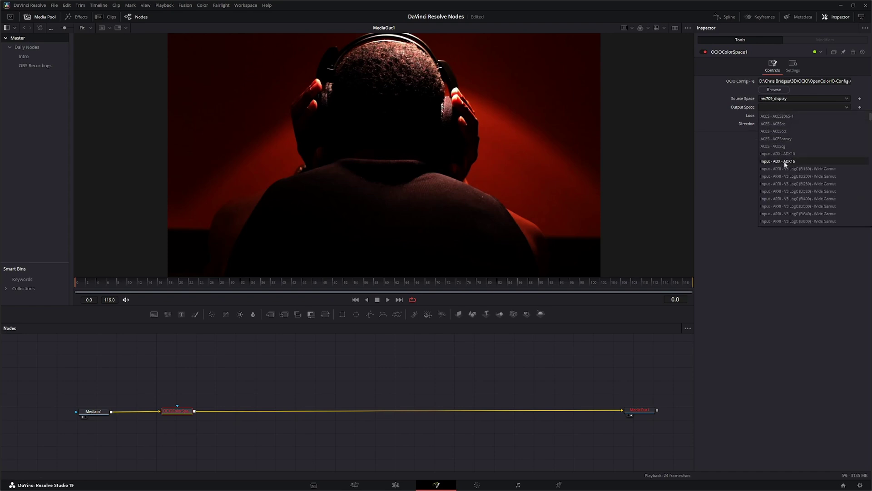
{"action": "left_click", "coordinate": [795, 145]}
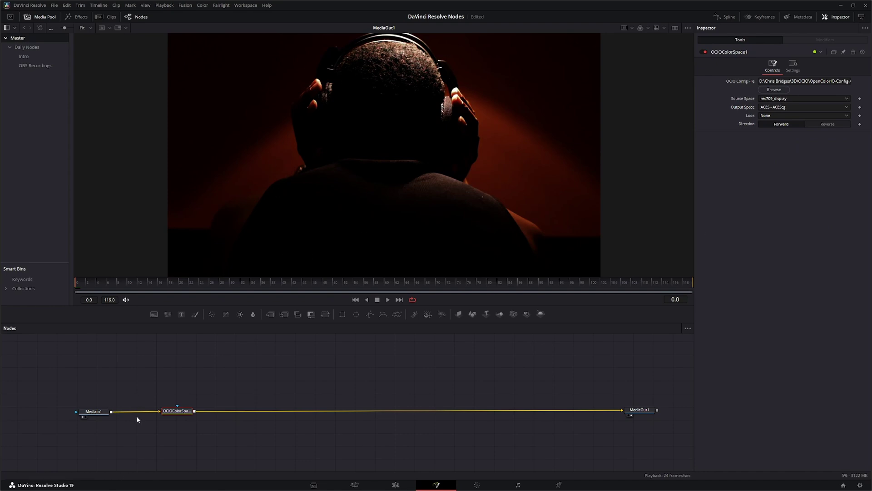
{"action": "left_click_drag", "start_coordinate": [177, 411], "coordinate": [181, 411]}
{"action": "left_click_drag", "start_coordinate": [95, 414], "coordinate": [94, 414]}
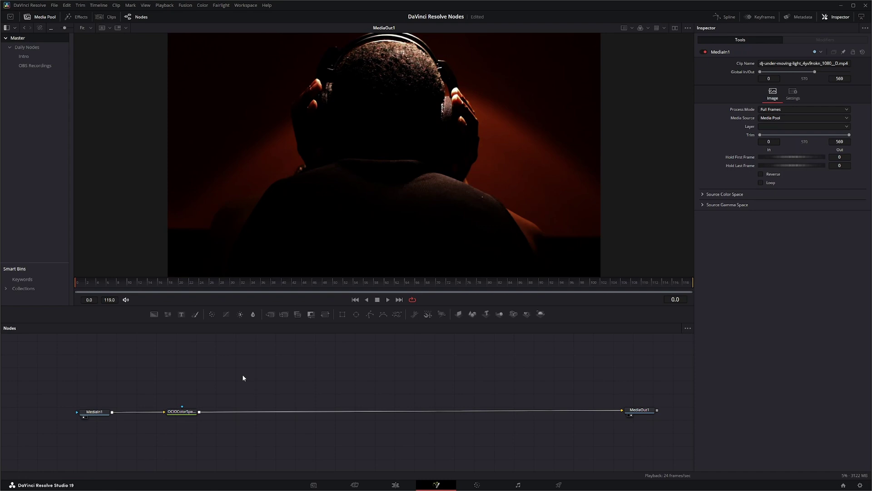
Add a Gamut node to the flow via the tool search 'gam'
{"action": "key", "text": "shift+space"}
{"action": "type", "text": "gam"}
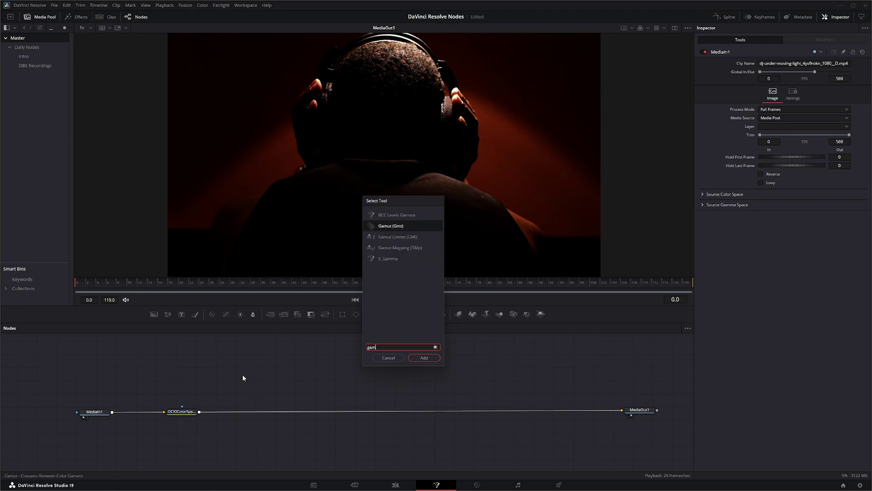
{"action": "key", "text": "Return"}
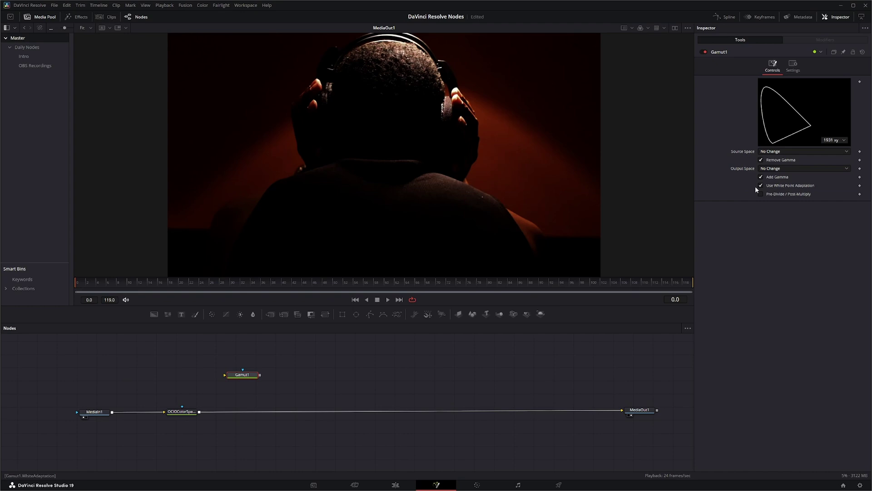
Set Gamut1's Source Space to ITU-R BT.709 (display) and Output Space to ACEScg
{"action": "left_click", "coordinate": [771, 152]}
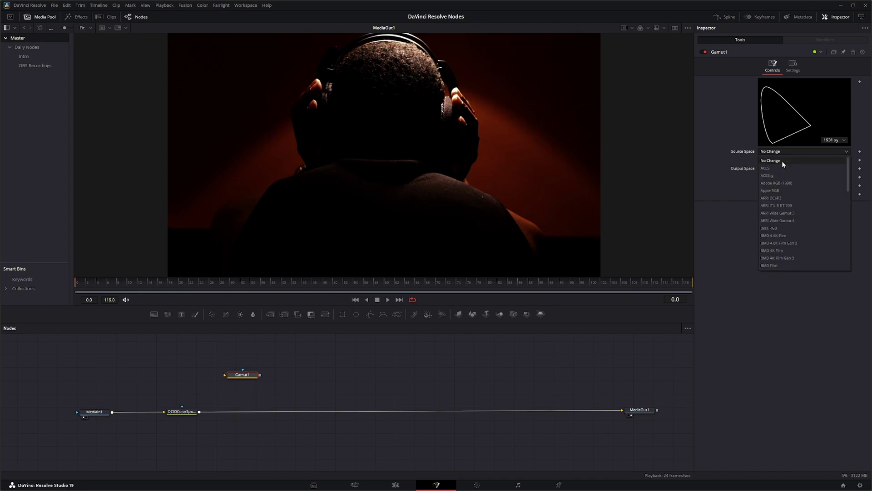
{"action": "scroll", "coordinate": [780, 242], "scroll_direction": "down", "scroll_amount": 4}
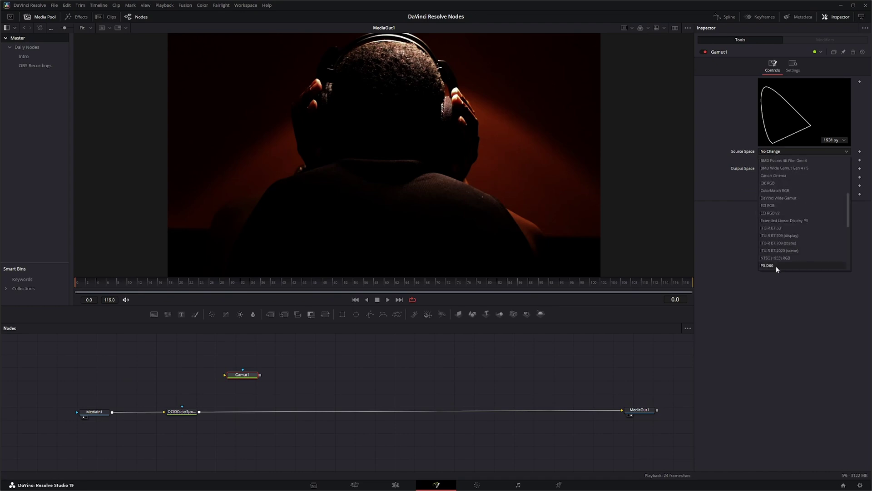
{"action": "scroll", "coordinate": [796, 252], "scroll_direction": "down", "scroll_amount": 1}
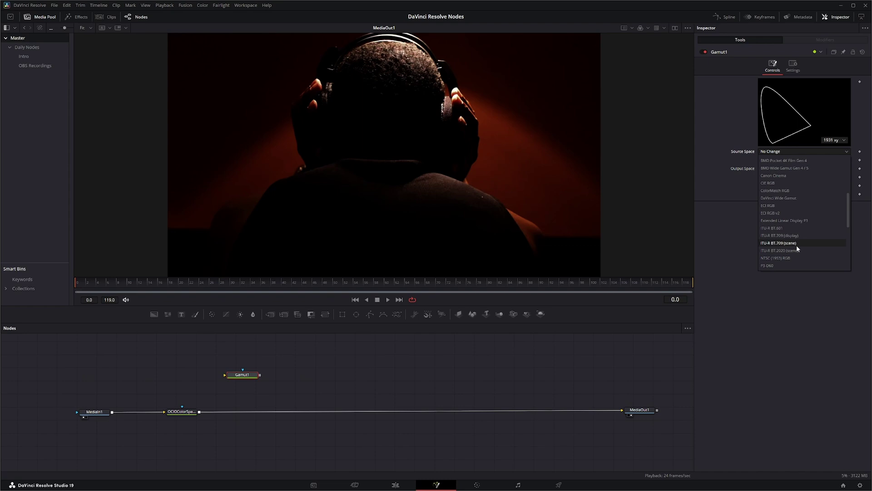
{"action": "left_click", "coordinate": [791, 235]}
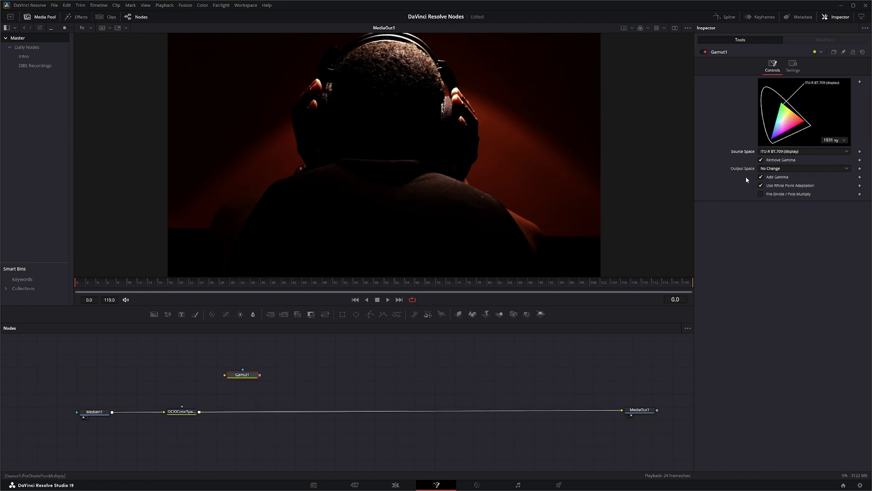
{"action": "left_click", "coordinate": [771, 169]}
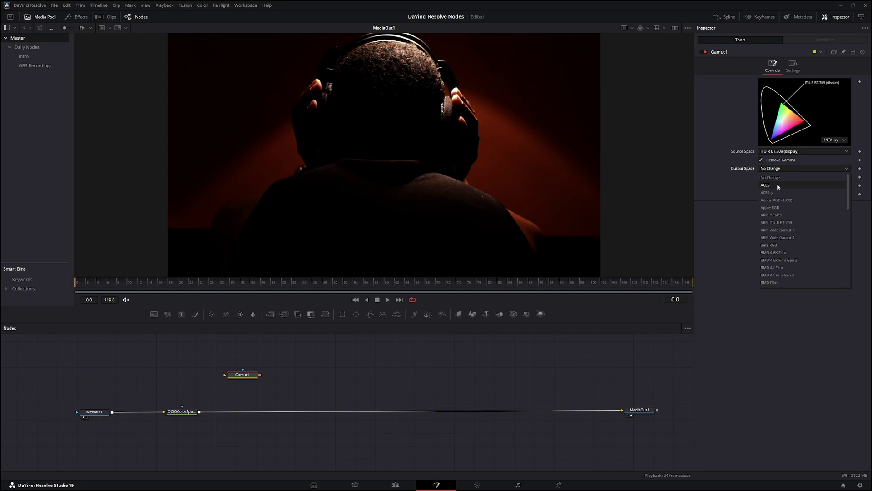
{"action": "left_click", "coordinate": [777, 194]}
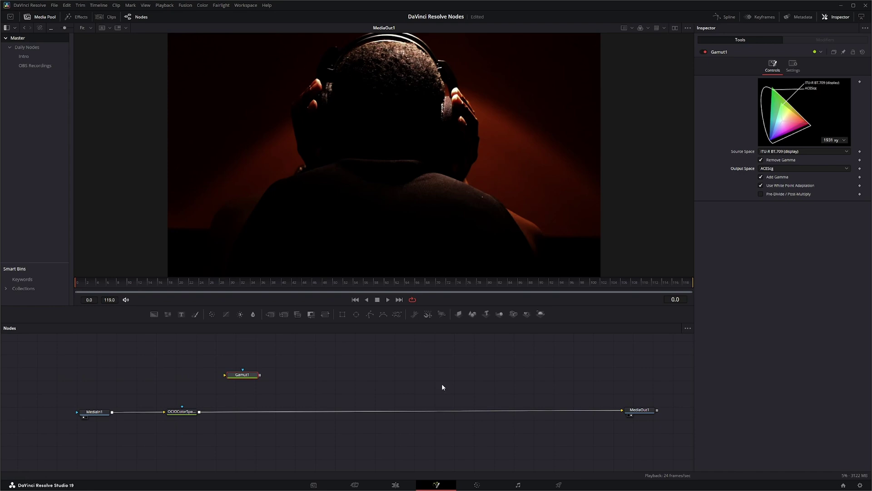
Insert a copy of the OCIO node, OCIOColorSpace1_1, on the link before MediaOut1
{"action": "left_click", "coordinate": [182, 411]}
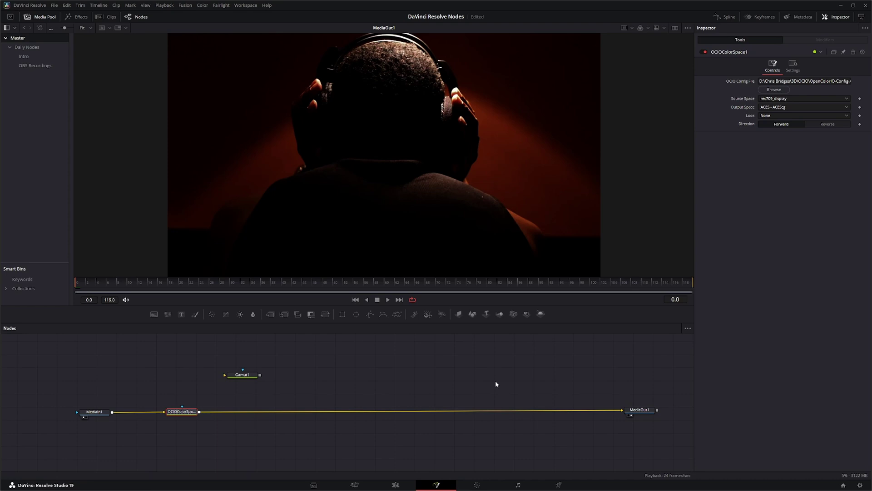
{"action": "left_click_drag", "start_coordinate": [497, 384], "coordinate": [541, 414]}
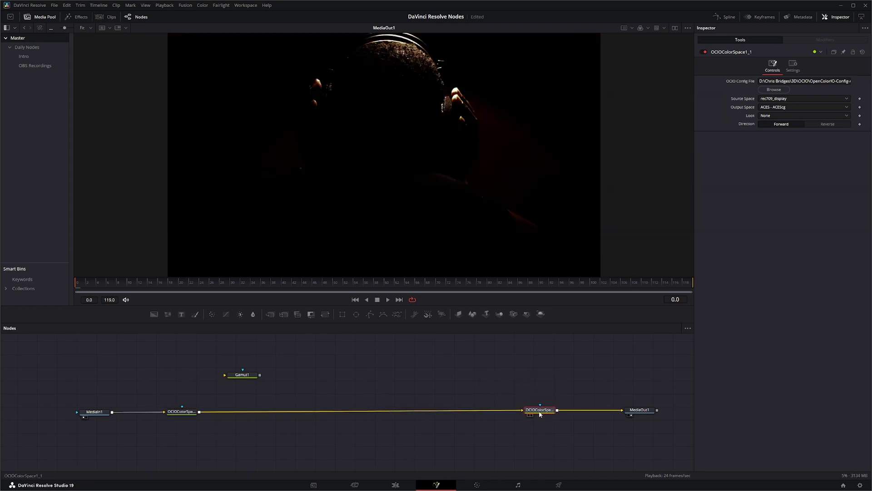
{"action": "left_click", "coordinate": [182, 413]}
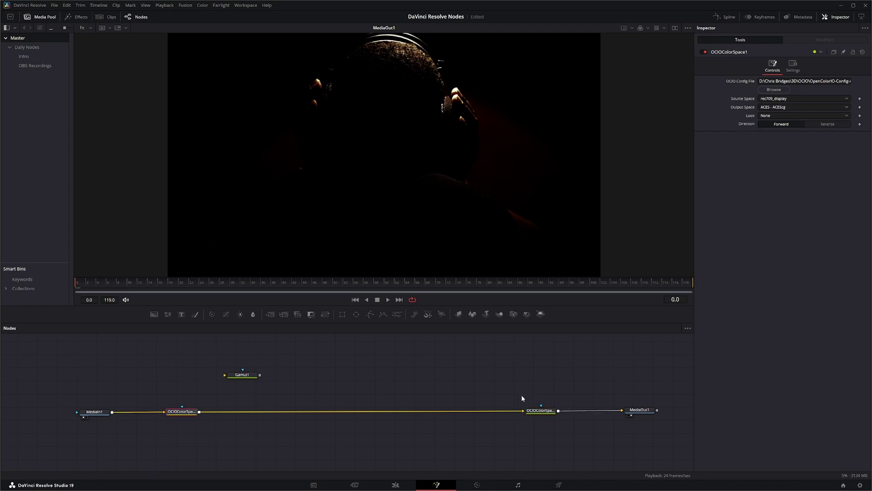
{"action": "left_click", "coordinate": [540, 410]}
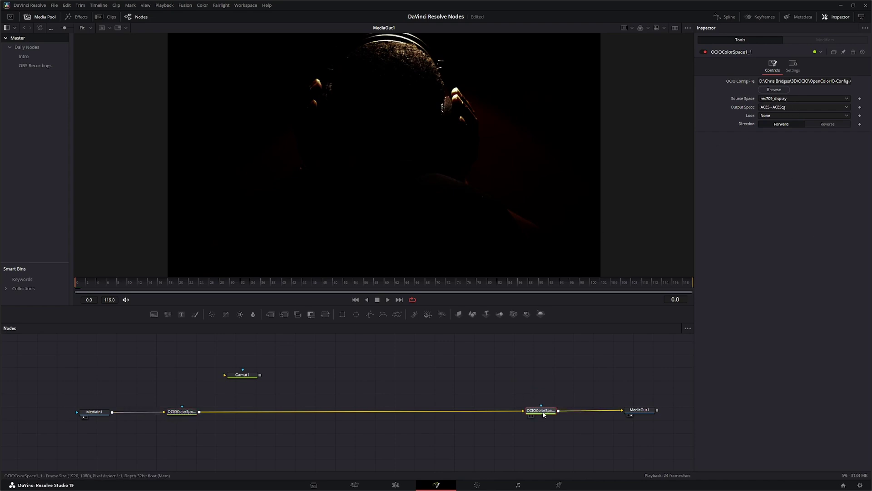
{"action": "left_click", "coordinate": [774, 99]}
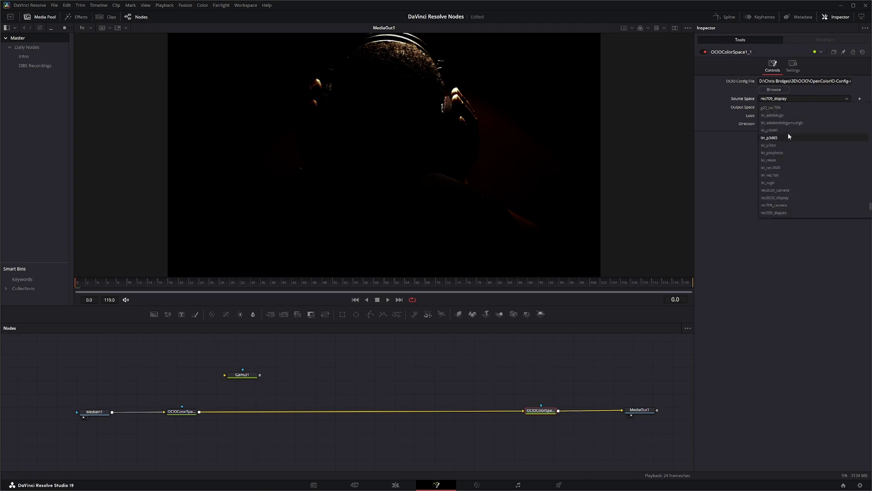
Set OCIOColorSpace1_1's Source Space to ACES - ACEScg and Output Space to rec709_display
{"action": "scroll", "coordinate": [788, 198], "scroll_direction": "up", "scroll_amount": 5}
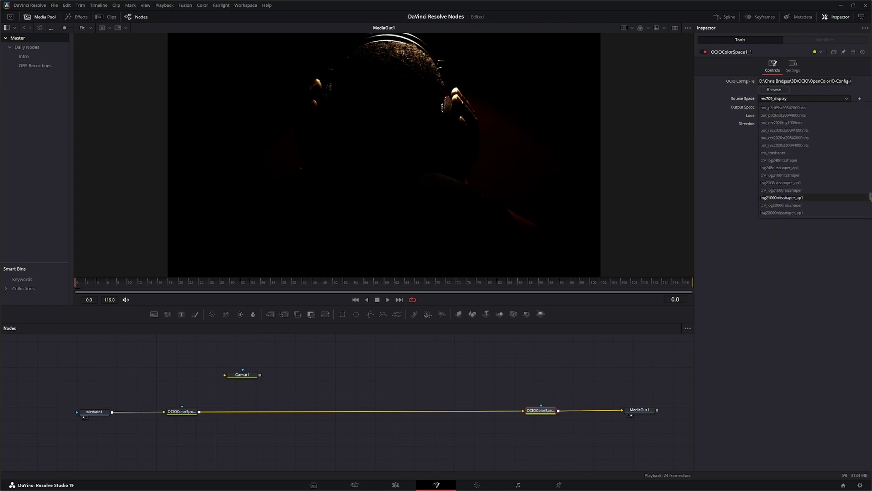
{"action": "scroll", "coordinate": [788, 145], "scroll_direction": "up", "scroll_amount": 10}
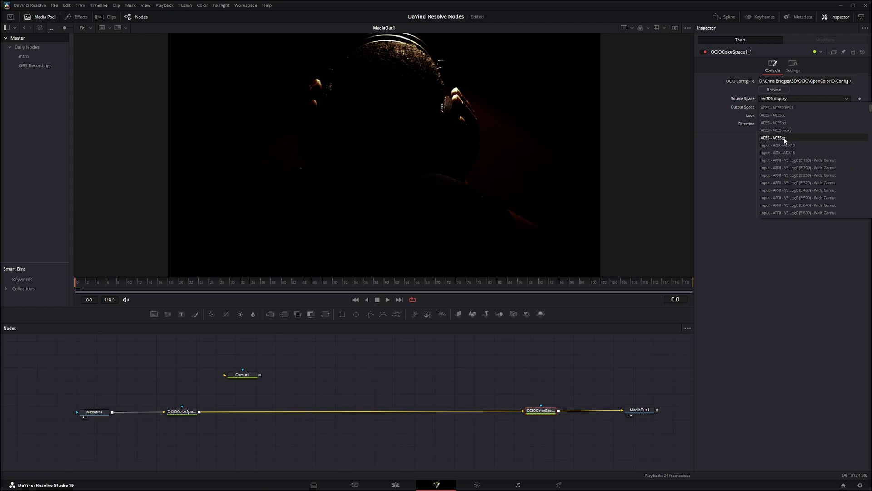
{"action": "left_click", "coordinate": [785, 138]}
{"action": "left_click", "coordinate": [778, 107]}
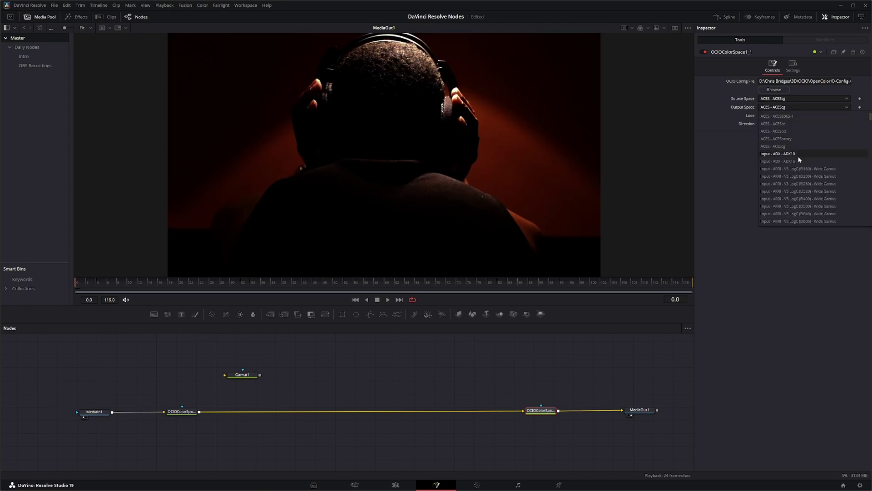
{"action": "scroll", "coordinate": [798, 204], "scroll_direction": "down", "scroll_amount": 15}
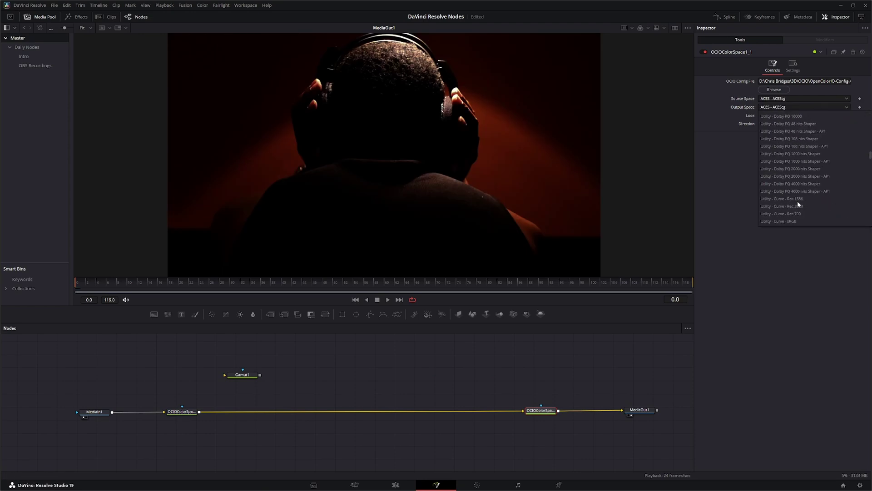
{"action": "scroll", "coordinate": [798, 202], "scroll_direction": "down", "scroll_amount": 15}
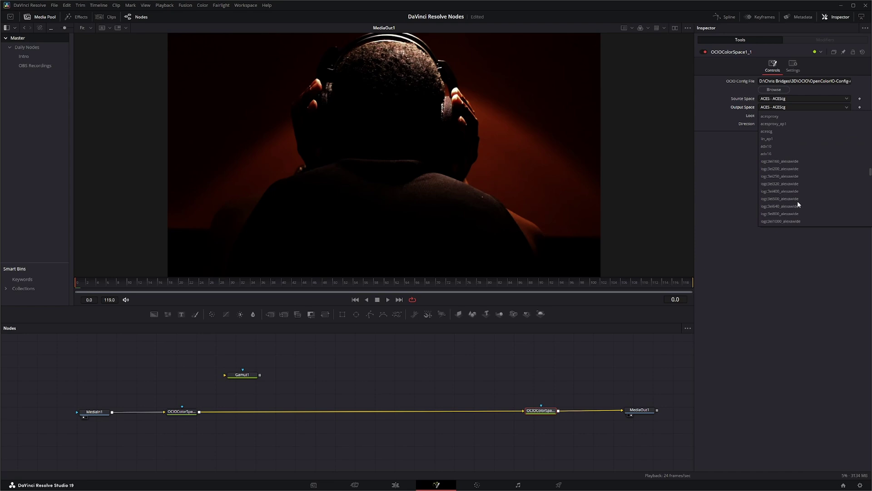
{"action": "scroll", "coordinate": [798, 203], "scroll_direction": "down", "scroll_amount": 15}
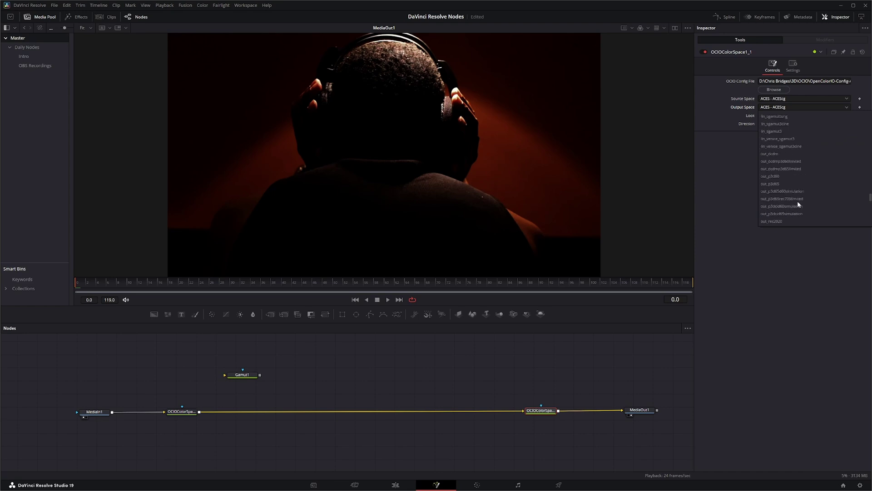
{"action": "scroll", "coordinate": [798, 203], "scroll_direction": "up", "scroll_amount": 4}
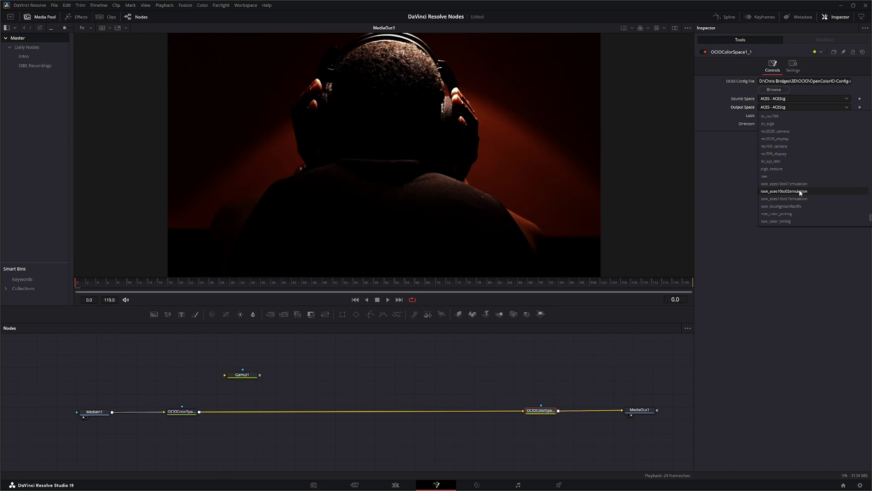
{"action": "left_click", "coordinate": [788, 155]}
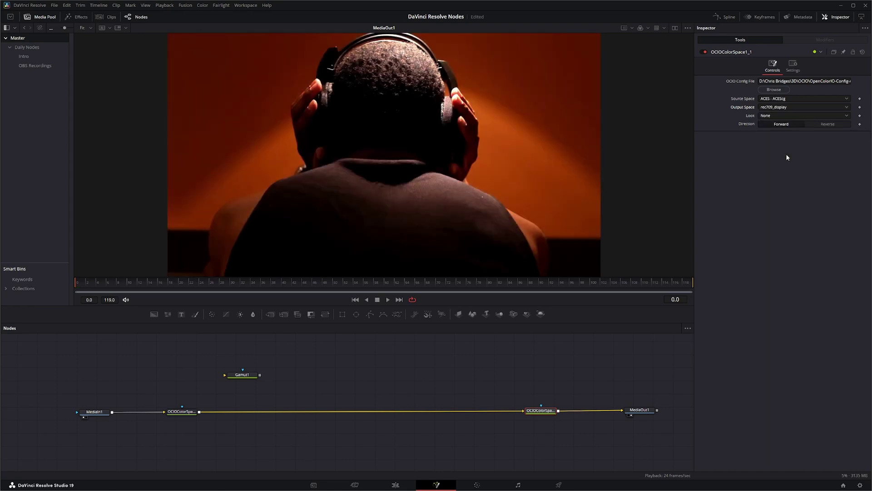
Load MediaIn1 and then MediaOut1 into the viewer to compare source and result
{"action": "left_click", "coordinate": [631, 408]}
{"action": "left_click", "coordinate": [541, 411]}
{"action": "left_click", "coordinate": [96, 412]}
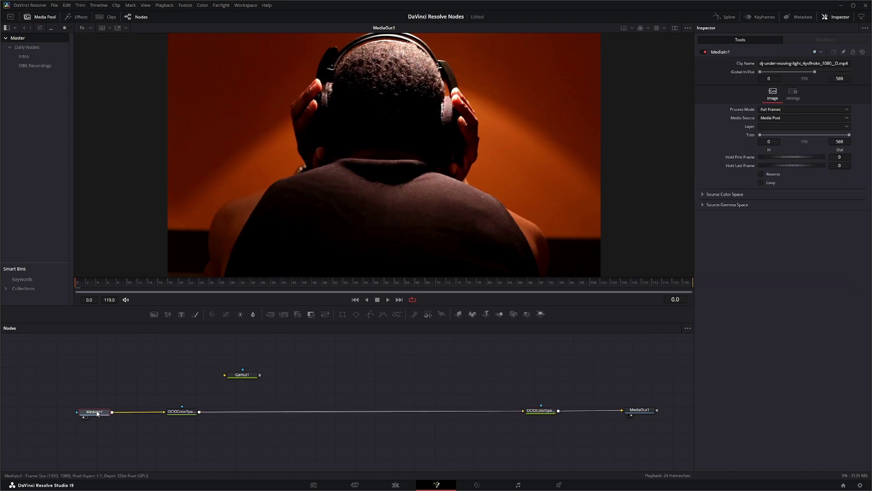
{"action": "key", "text": "1"}
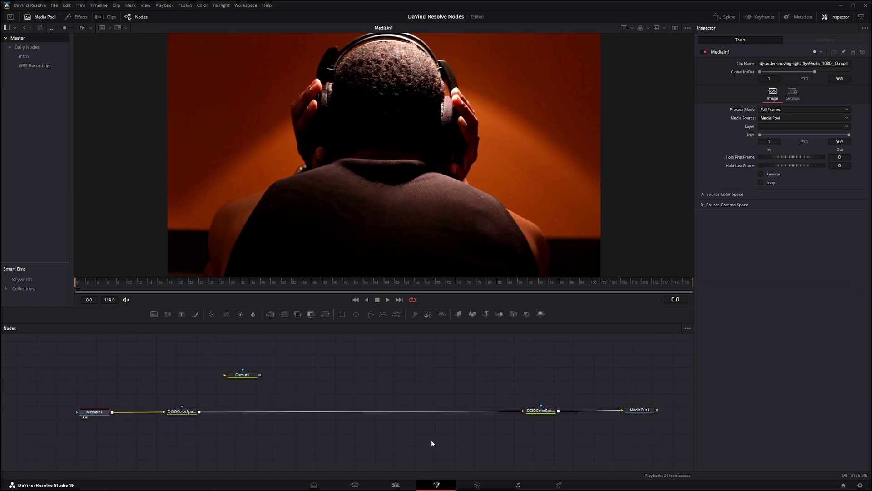
{"action": "left_click", "coordinate": [641, 411]}
{"action": "key", "text": "1"}
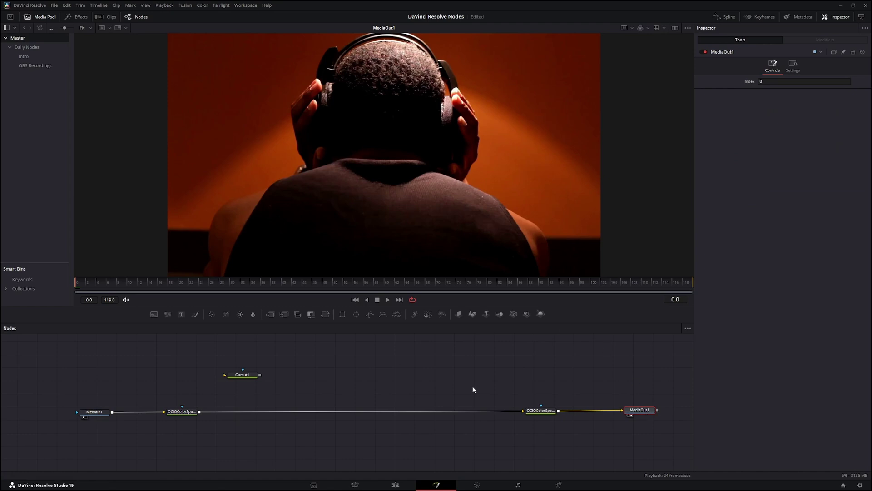
Turn on dual viewers to show MediaIn1 beside MediaOut1
{"action": "left_click", "coordinate": [676, 28]}
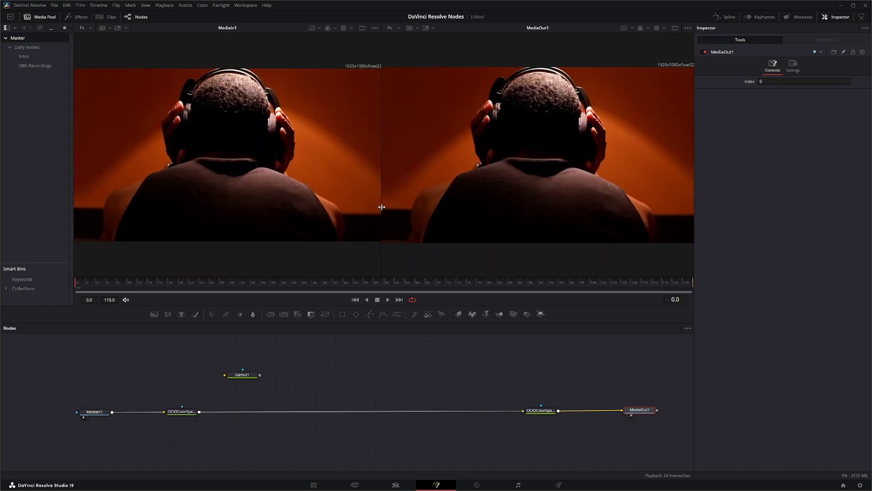
{"action": "left_click", "coordinate": [96, 412]}
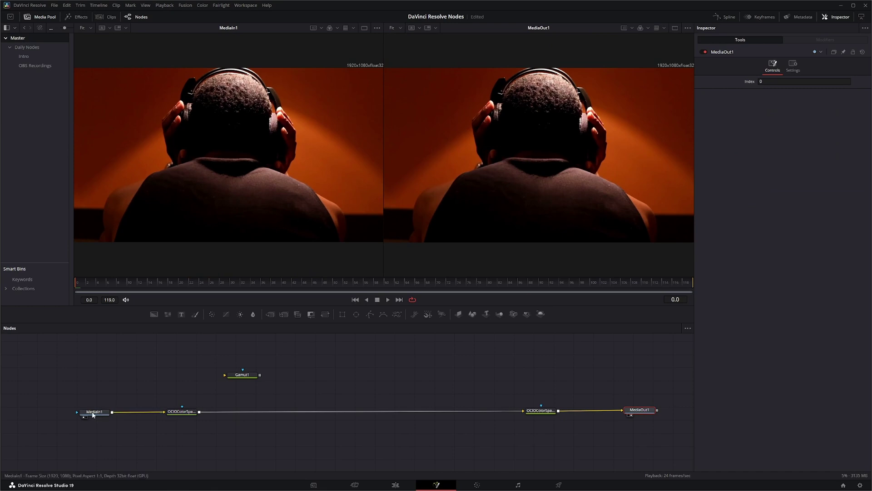
{"action": "left_click", "coordinate": [641, 411]}
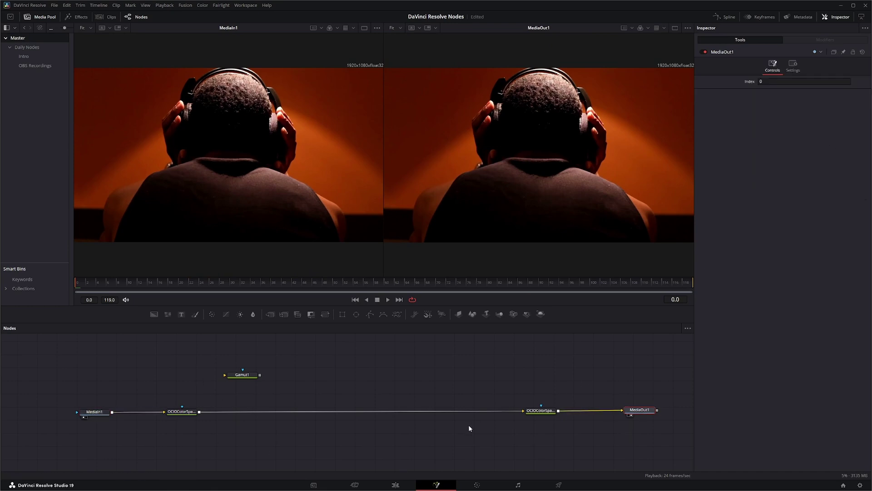
Nudge Gamut1 aside and drop a Color Corrector onto the link between the two OCIO nodes
{"action": "left_click_drag", "start_coordinate": [352, 365], "coordinate": [396, 436]}
{"action": "left_click_drag", "start_coordinate": [245, 377], "coordinate": [245, 373]}
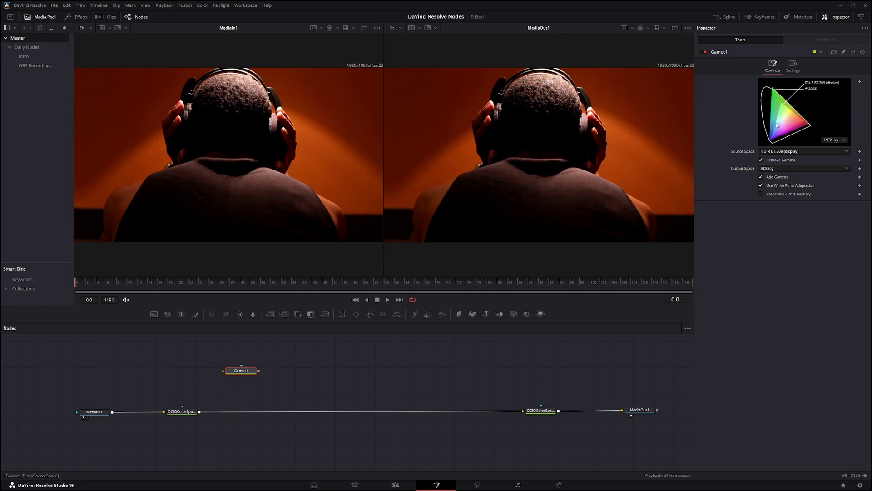
{"action": "left_click", "coordinate": [340, 369]}
{"action": "left_click_drag", "start_coordinate": [212, 315], "coordinate": [354, 412]}
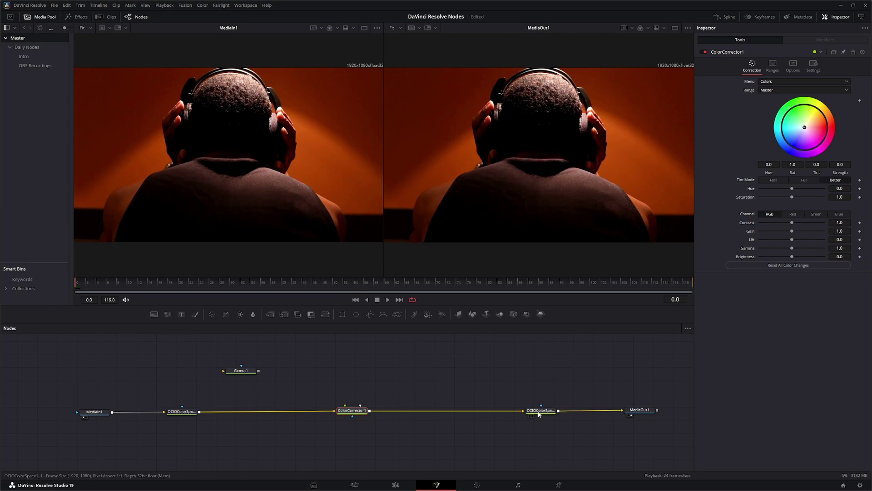
View ColorCorrector1 and grade it to Hue -0.18, Gamma 1.24, Brightness -0.02
{"action": "key", "text": "2"}
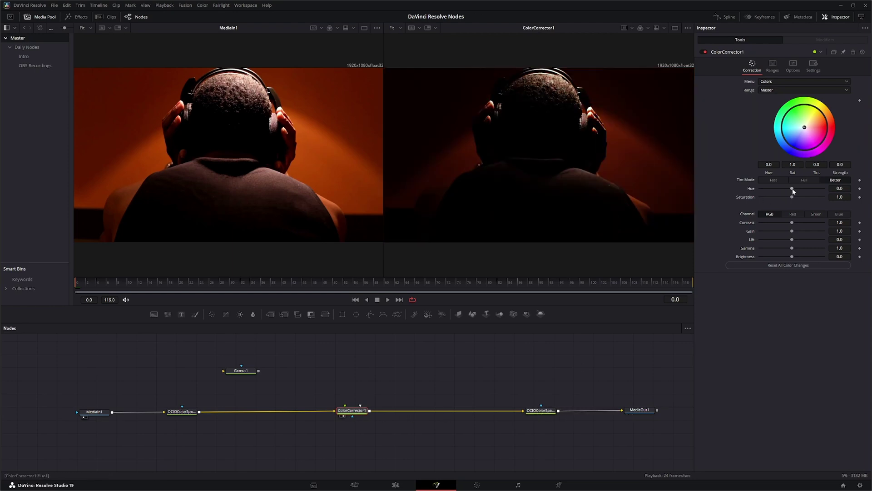
{"action": "left_click_drag", "start_coordinate": [792, 189], "coordinate": [787, 188]}
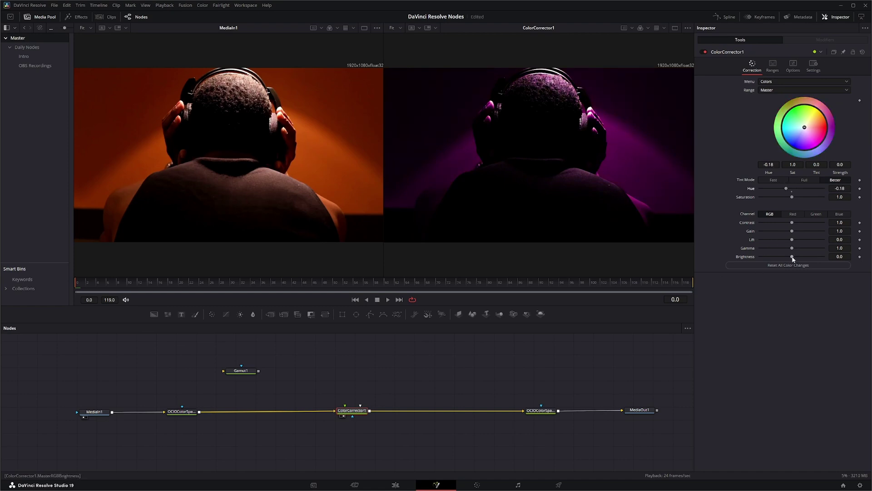
{"action": "left_click_drag", "start_coordinate": [792, 248], "coordinate": [791, 257]}
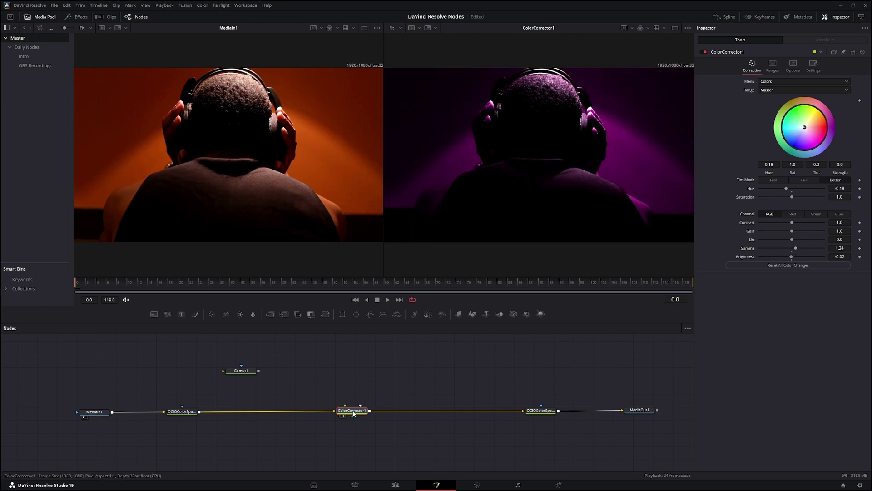
Compare the grade through OCIOColorSpace1_1 and MediaOut1 in the viewer
{"action": "left_click_drag", "start_coordinate": [321, 376], "coordinate": [391, 444]}
{"action": "left_click", "coordinate": [543, 412]}
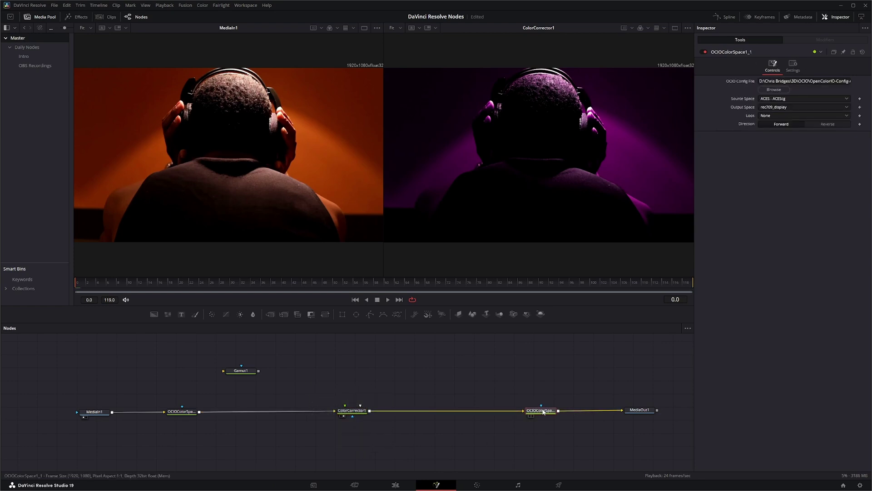
{"action": "key", "text": "2"}
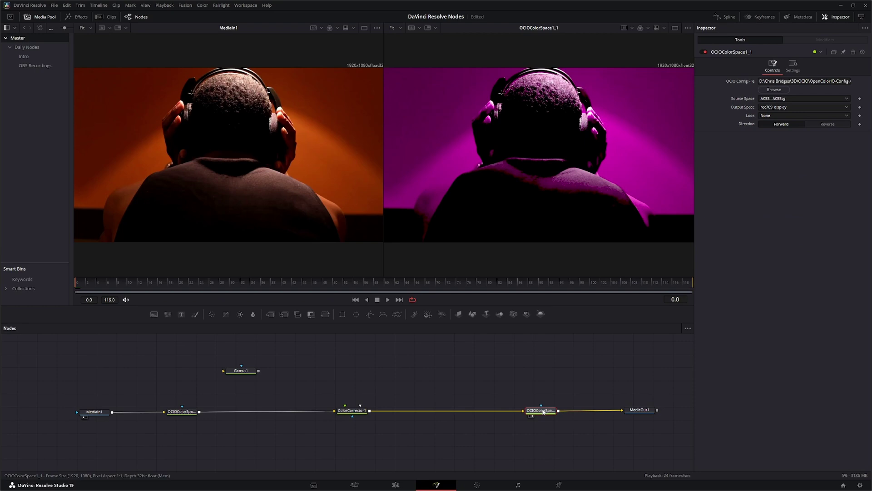
{"action": "left_click", "coordinate": [643, 411]}
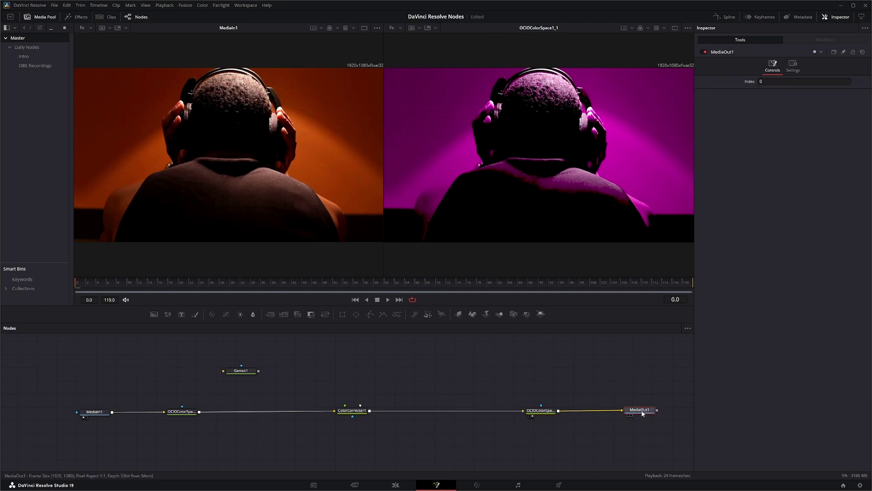
Show MediaOut1 in the viewer and inspect the OCIOColorSpace1_1 and Gamut1 settings
{"action": "key", "text": "2"}
{"action": "left_click", "coordinate": [541, 412]}
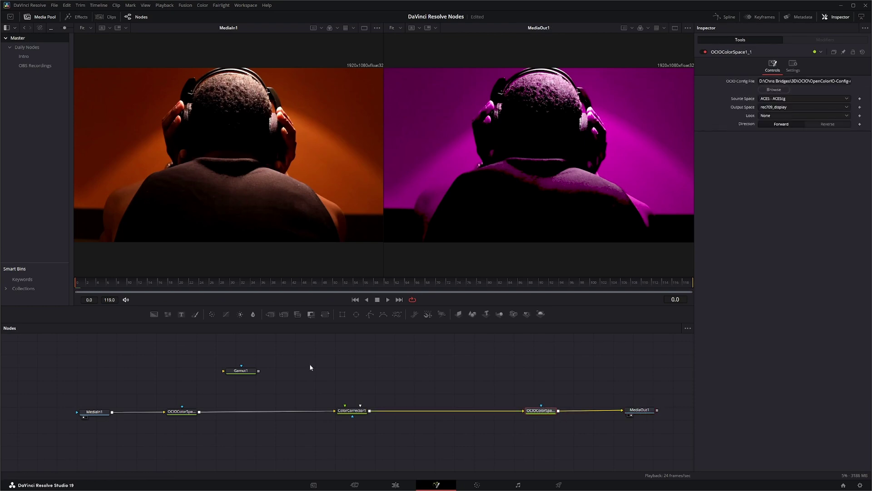
{"action": "left_click", "coordinate": [240, 371]}
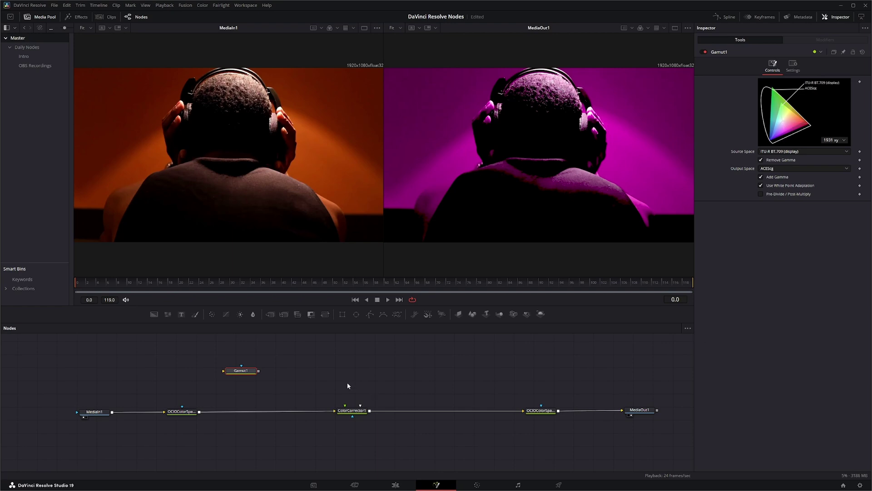
Select ColorCorrector1 and lower its Gamma to 1.09
{"action": "left_click_drag", "start_coordinate": [351, 351], "coordinate": [405, 454]}
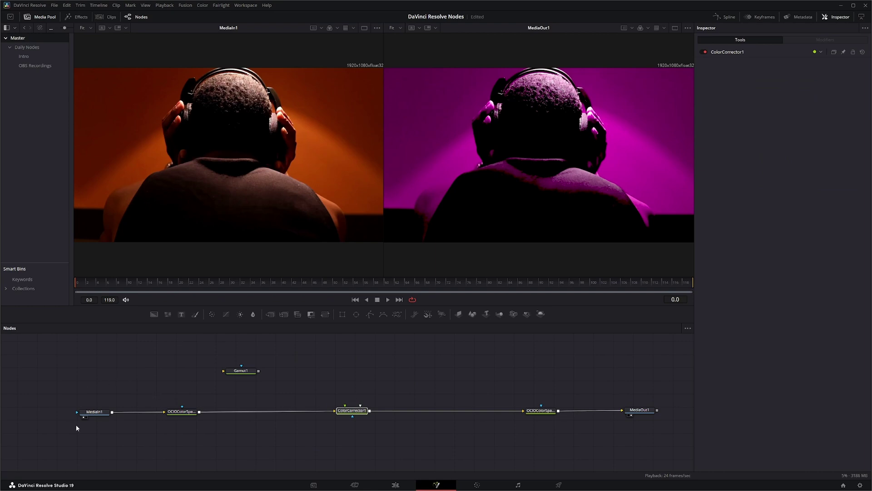
{"action": "left_click_drag", "start_coordinate": [292, 383], "coordinate": [402, 433]}
{"action": "left_click", "coordinate": [652, 410]}
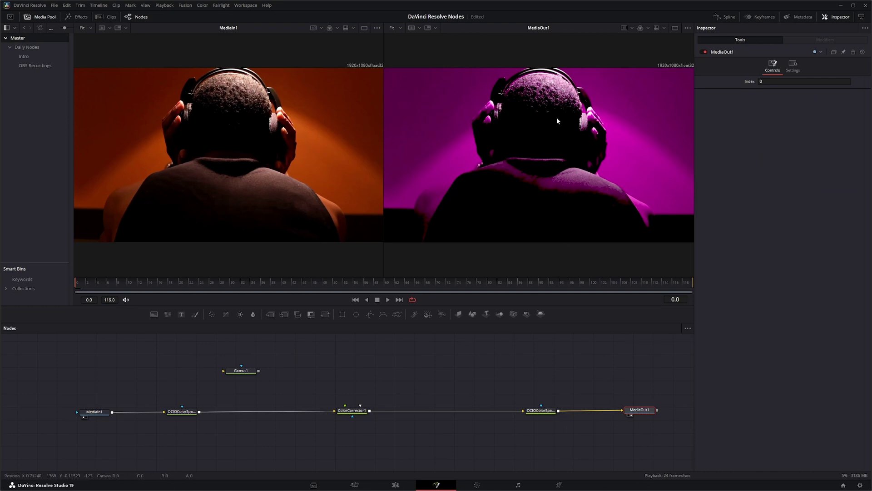
{"action": "left_click", "coordinate": [350, 408]}
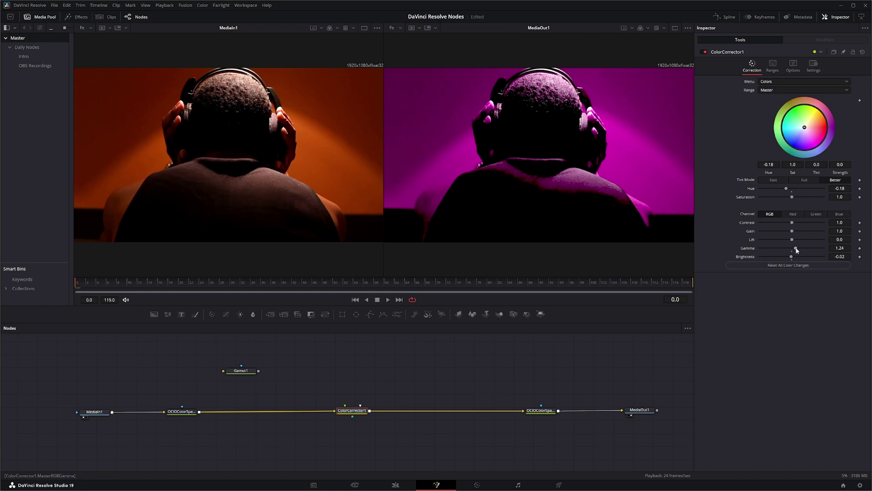
{"action": "left_click_drag", "start_coordinate": [795, 248], "coordinate": [791, 224]}
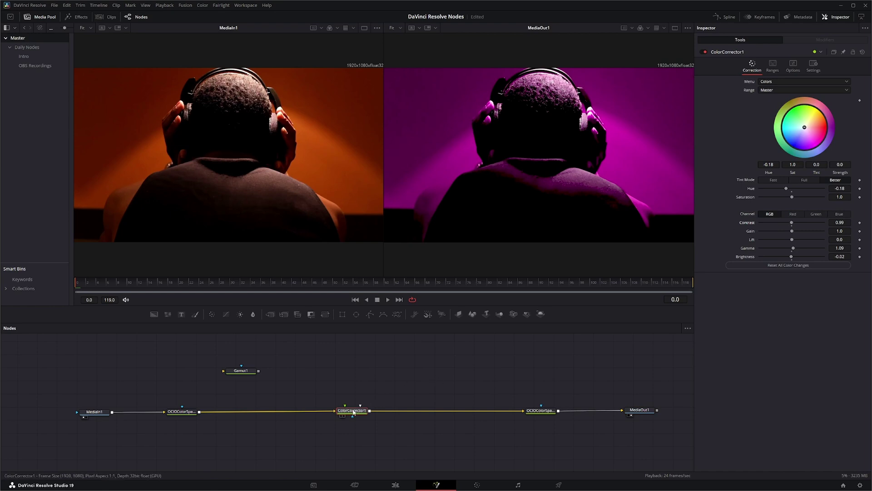
Reset ColorCorrector1's hue, saturation, gamma and brightness to their defaults
{"action": "key", "text": "1"}
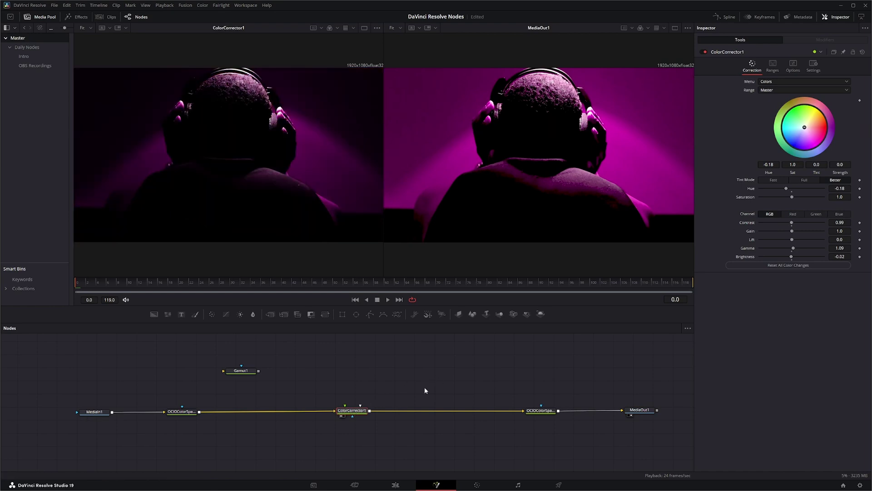
{"action": "left_click_drag", "start_coordinate": [351, 412], "coordinate": [353, 415]}
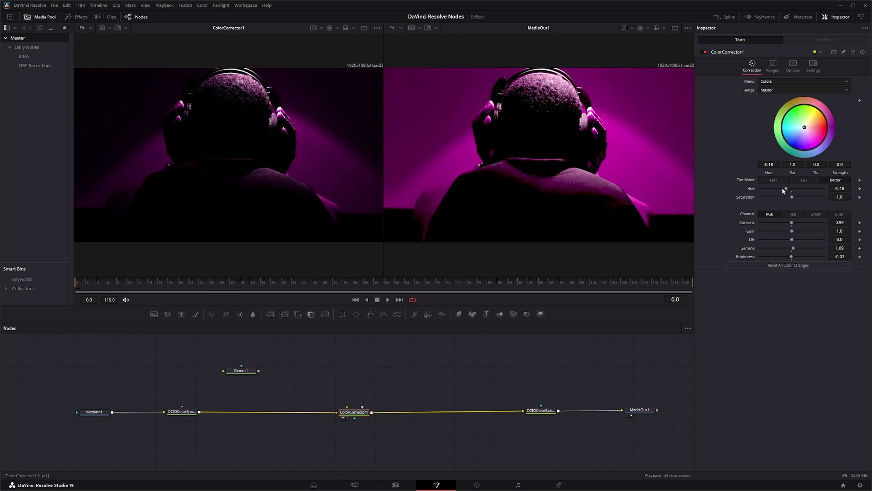
{"action": "left_click_drag", "start_coordinate": [787, 189], "coordinate": [791, 198]}
{"action": "double_click", "coordinate": [753, 198]}
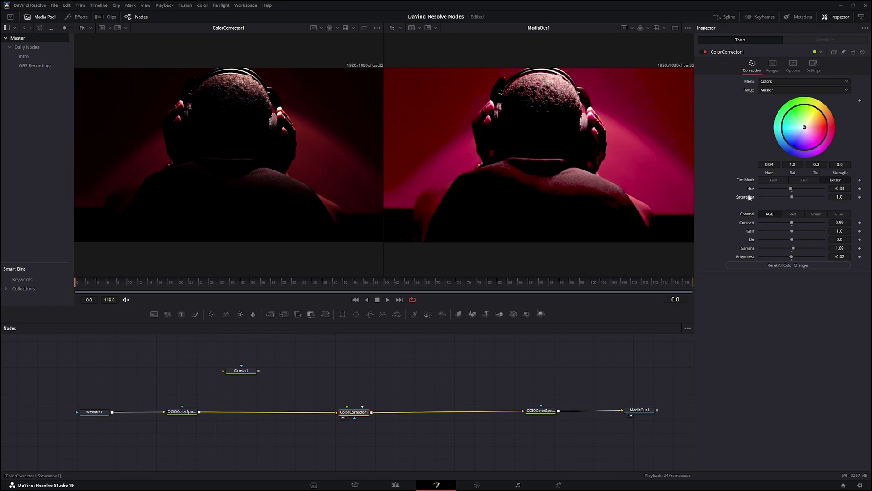
{"action": "double_click", "coordinate": [746, 256]}
{"action": "double_click", "coordinate": [746, 247]}
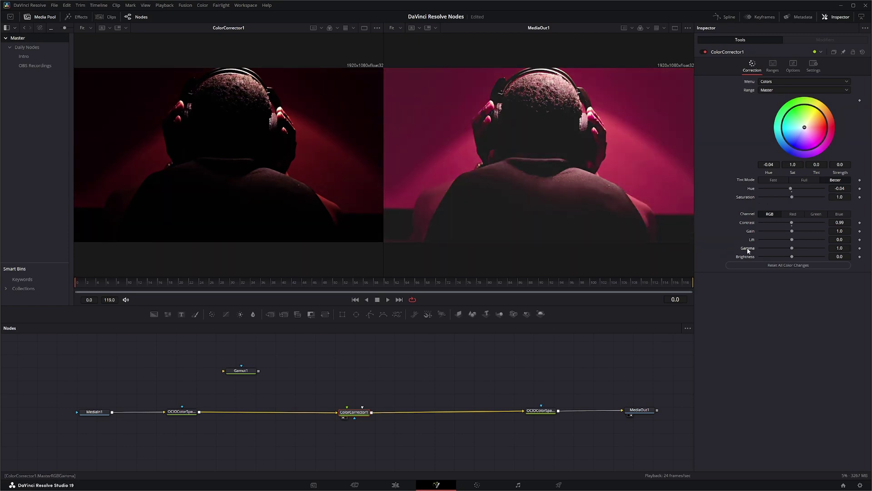
{"action": "double_click", "coordinate": [751, 190]}
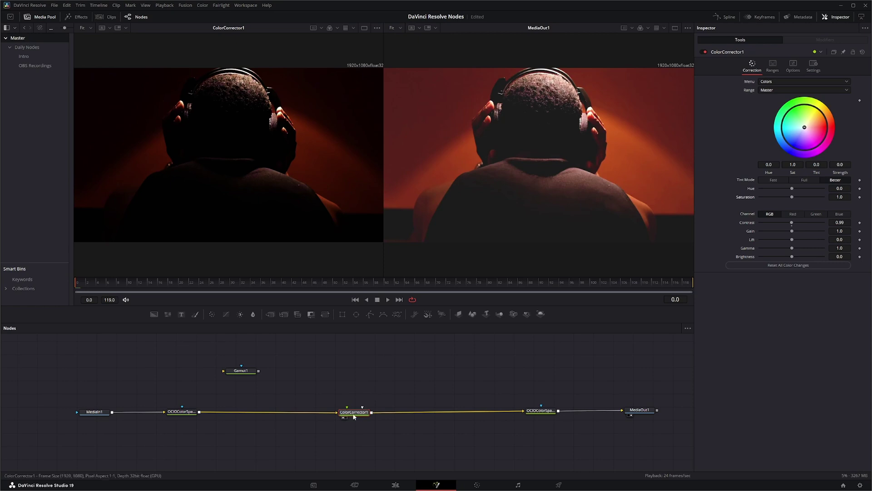
Tidy the node layout, moving ColorCorrector1 right and Gamut1 up-left
{"action": "left_click_drag", "start_coordinate": [354, 412], "coordinate": [363, 412]}
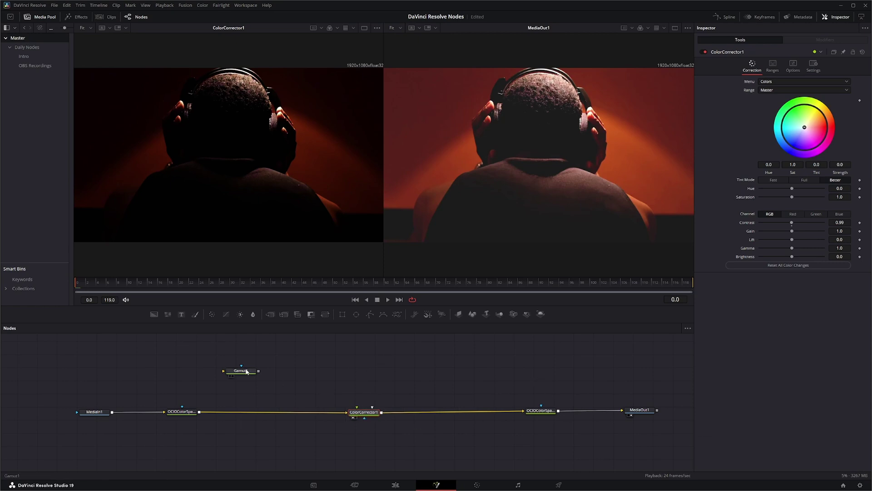
{"action": "left_click_drag", "start_coordinate": [247, 371], "coordinate": [206, 359]}
{"action": "left_click_drag", "start_coordinate": [272, 361], "coordinate": [436, 449]}
{"action": "left_click", "coordinate": [860, 485]}
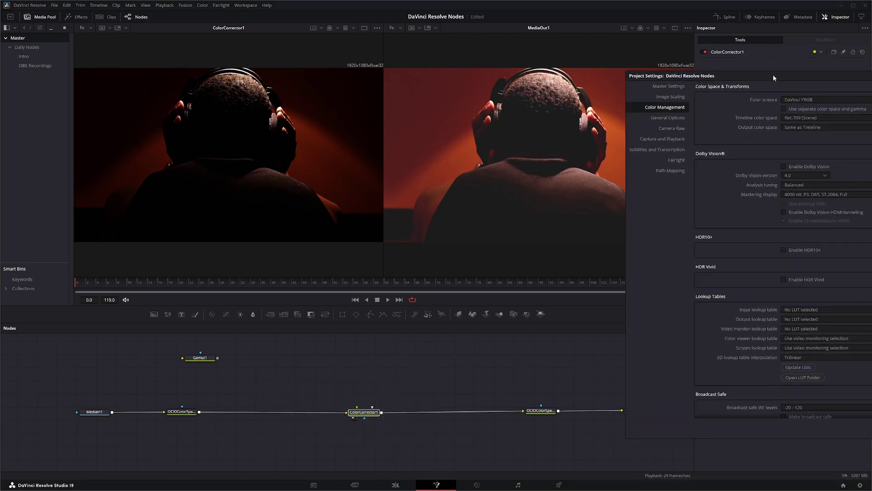
{"action": "left_click_drag", "start_coordinate": [842, 65], "coordinate": [410, 39]}
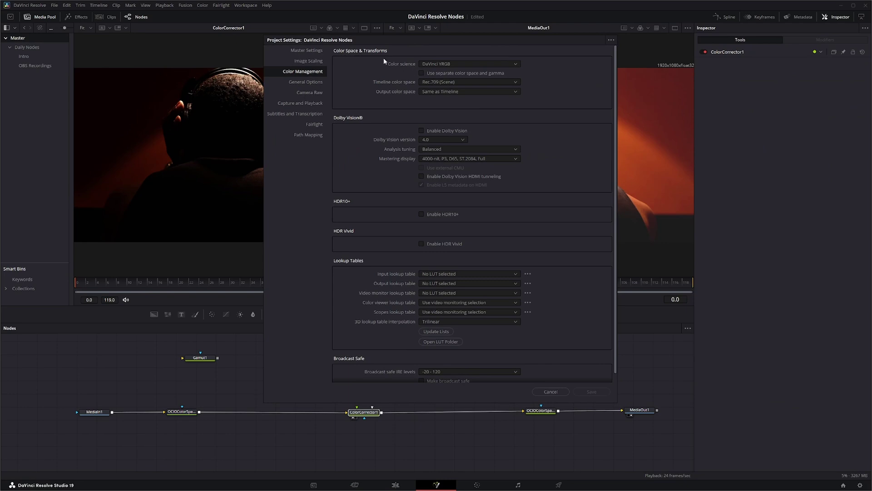
{"action": "left_click", "coordinate": [456, 65]}
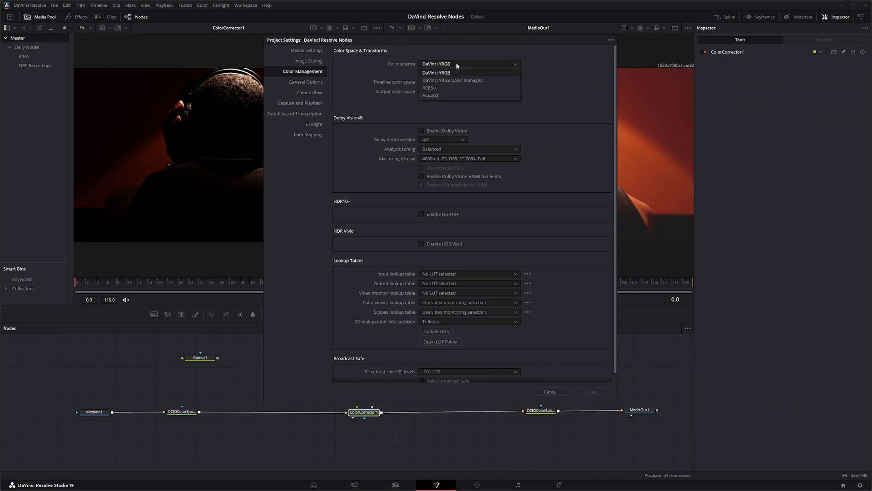
{"action": "left_click", "coordinate": [439, 95]}
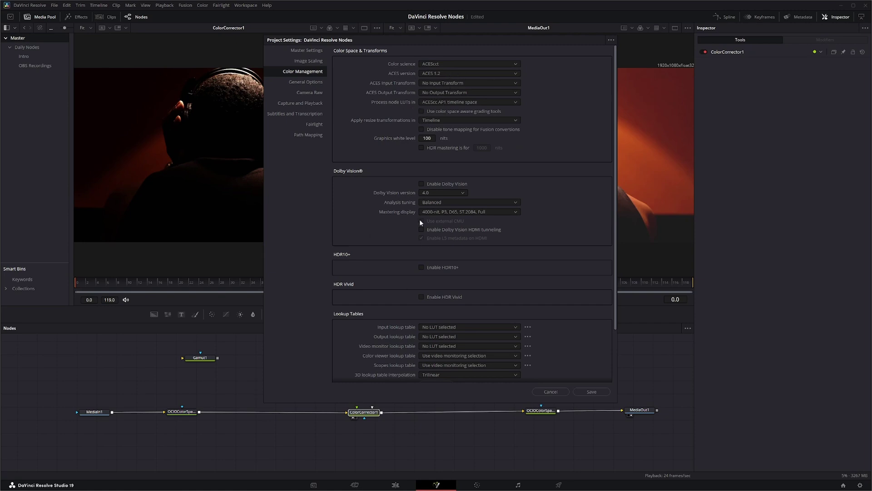
{"action": "left_click_drag", "start_coordinate": [394, 42], "coordinate": [379, 74]}
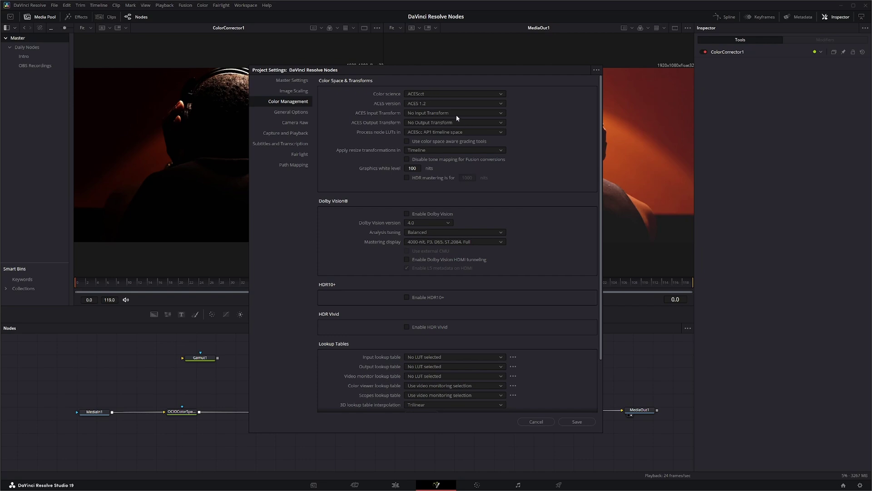
Close Project Settings without saving and select OCIOColorSpace1 to show it in the Inspector
{"action": "left_click", "coordinate": [536, 422]}
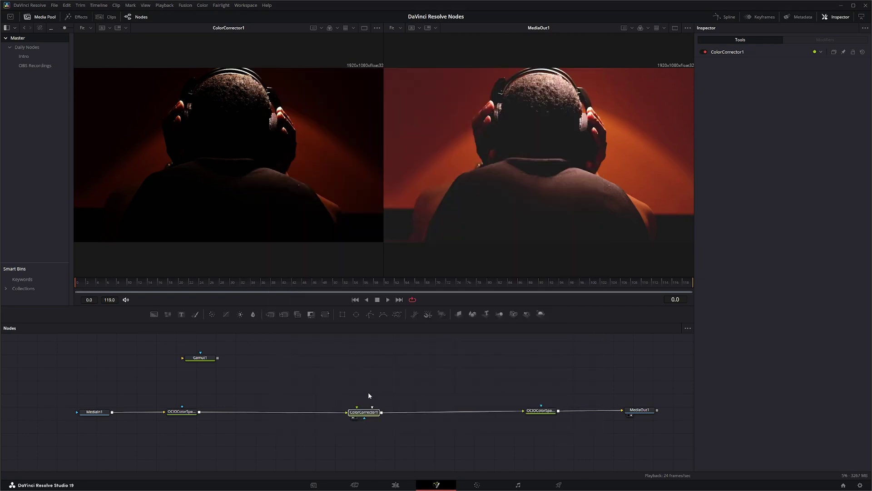
{"action": "left_click_drag", "start_coordinate": [157, 391], "coordinate": [237, 433]}
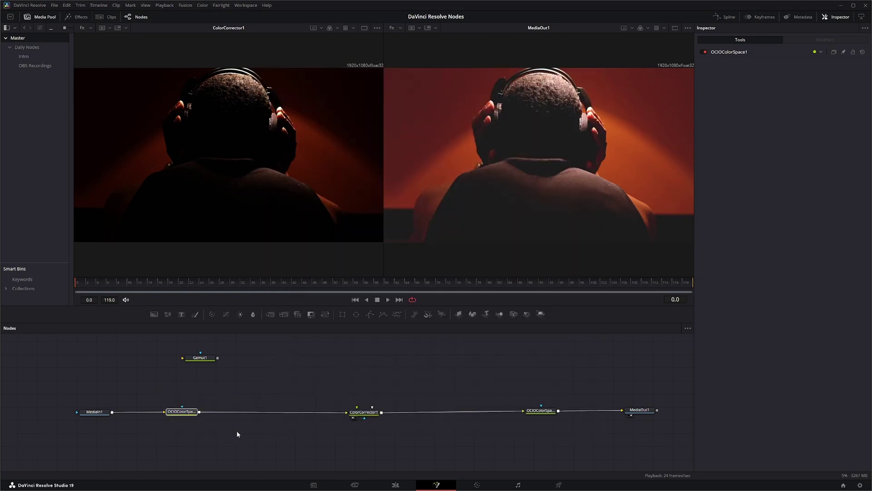